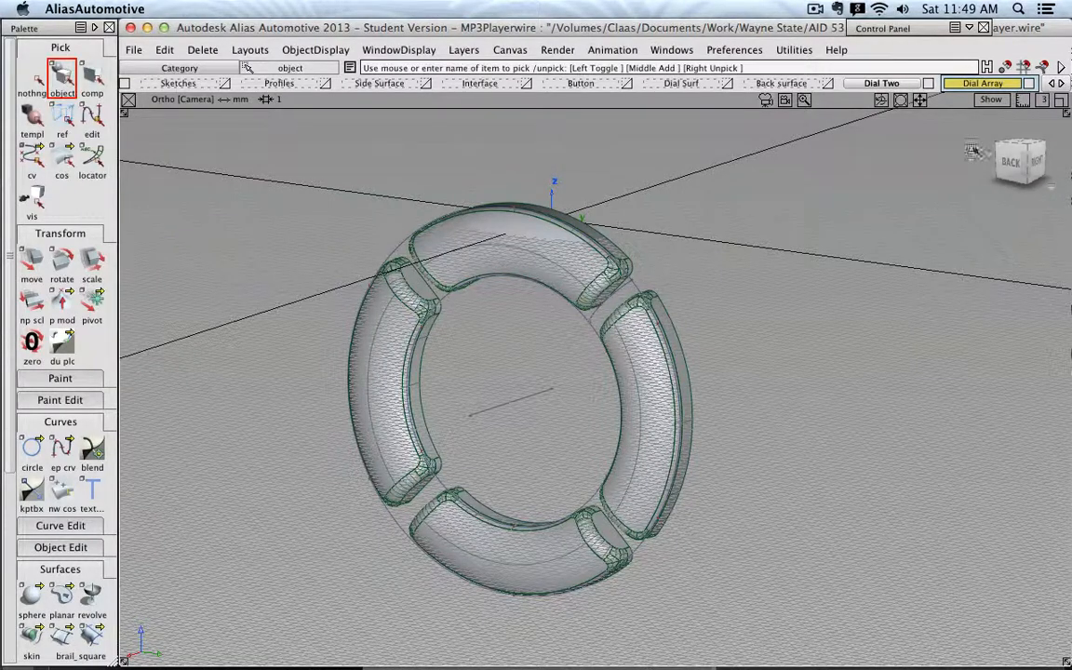
Hide the Dial Two layer so only the two dial circles and the profile arc remain in the back view
{"action": "left_click", "coordinate": [1014, 160]}
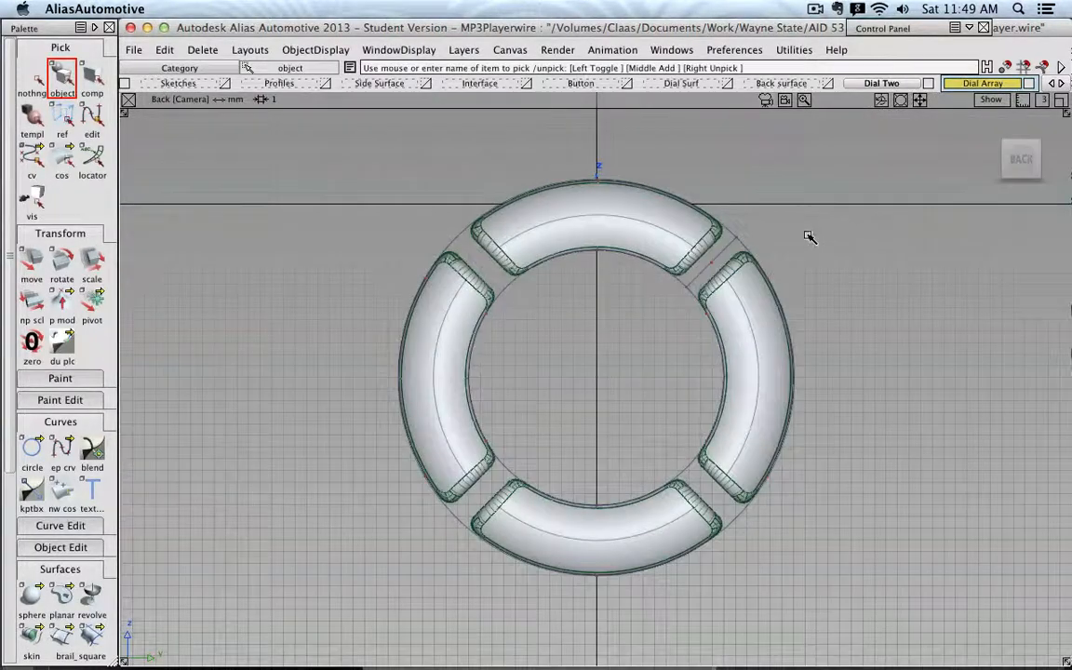
{"action": "middle_click_drag", "start_coordinate": [804, 217], "coordinate": [744, 259], "text": "alt+shift"}
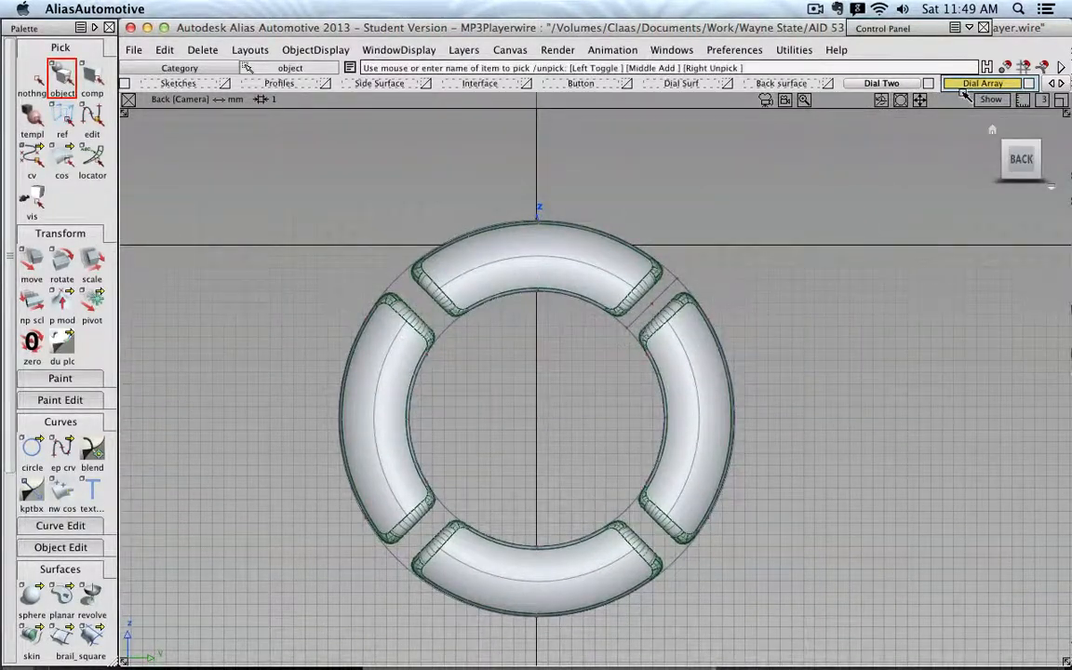
{"action": "left_click", "coordinate": [928, 84]}
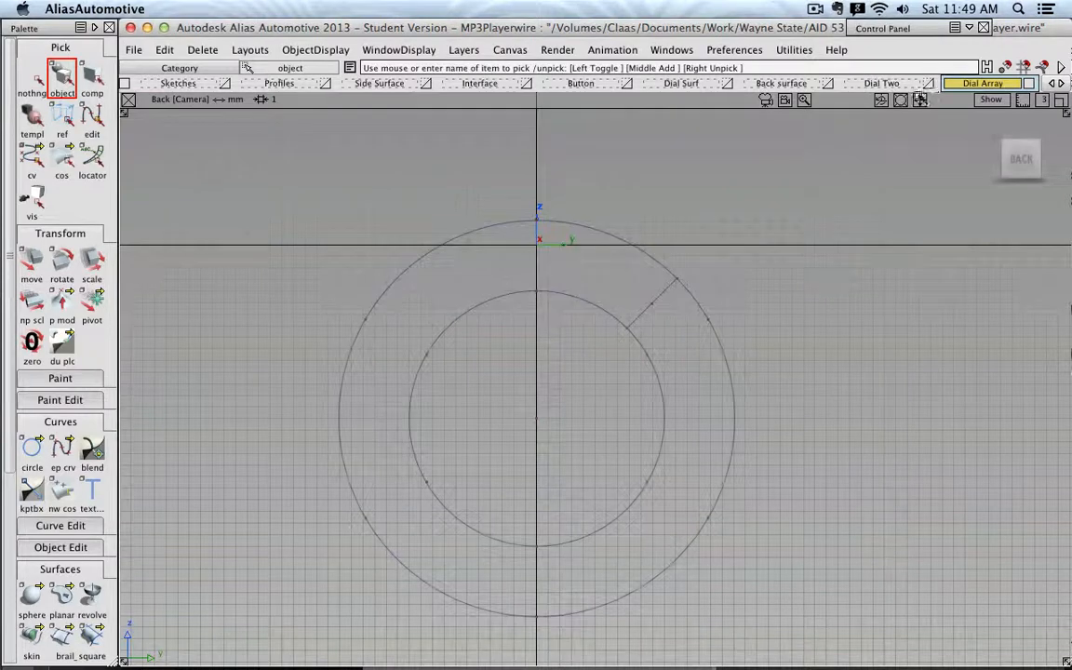
{"action": "left_click", "coordinate": [929, 84]}
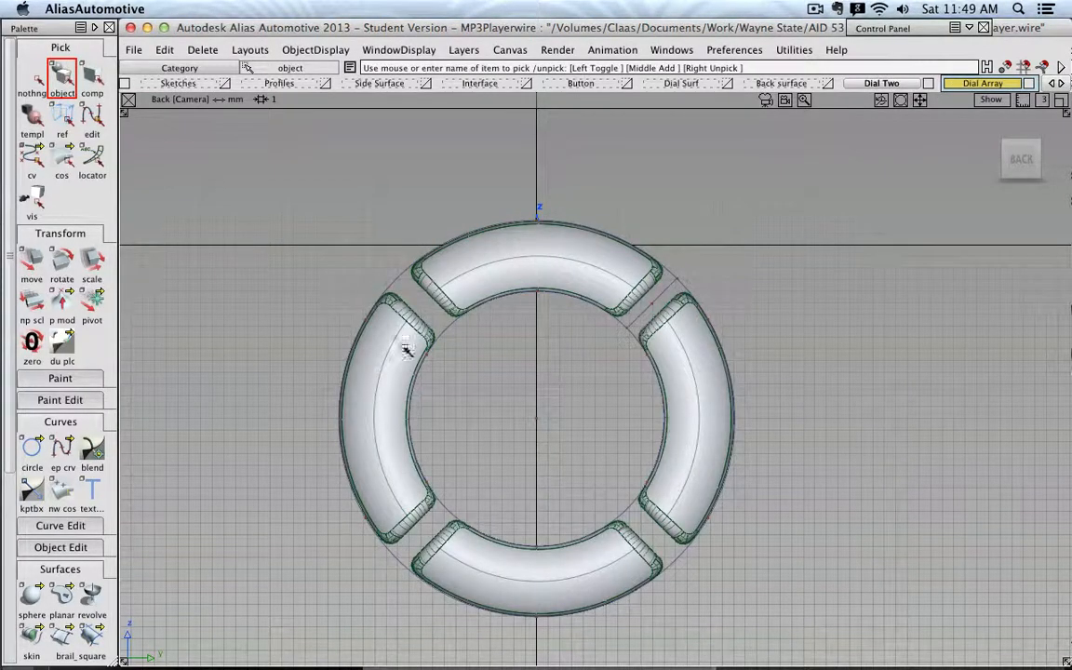
{"action": "left_click", "coordinate": [928, 83]}
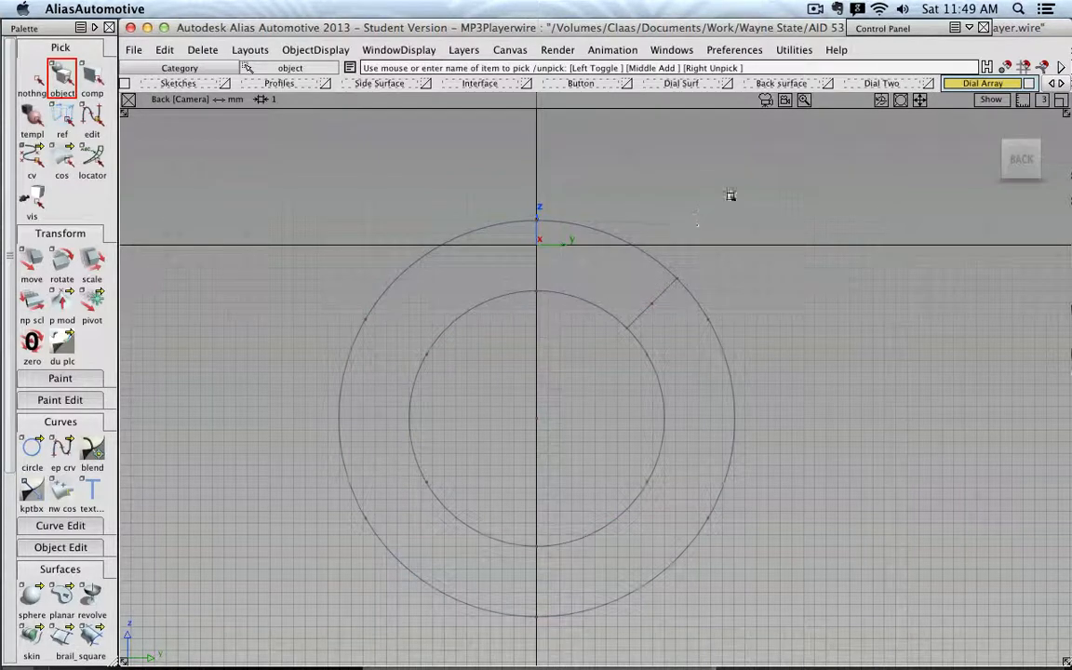
Duplicate the profile arc between the two circles and set the copy's absolute rotation to 45,0,0
{"action": "middle_click_drag", "start_coordinate": [739, 189], "coordinate": [705, 244], "text": "alt+shift"}
{"action": "right_click_drag", "start_coordinate": [705, 243], "coordinate": [742, 253], "text": "alt+shift"}
{"action": "middle_click_drag", "start_coordinate": [741, 253], "coordinate": [809, 154], "text": "alt+shift"}
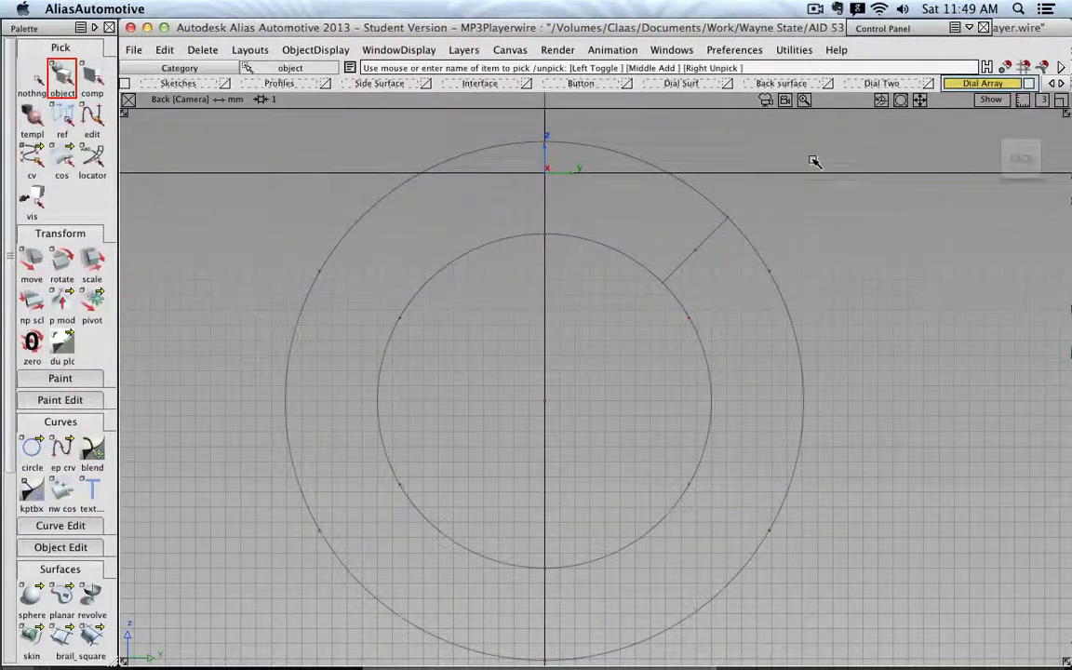
{"action": "left_click_drag", "start_coordinate": [813, 162], "coordinate": [634, 184], "text": "alt+shift"}
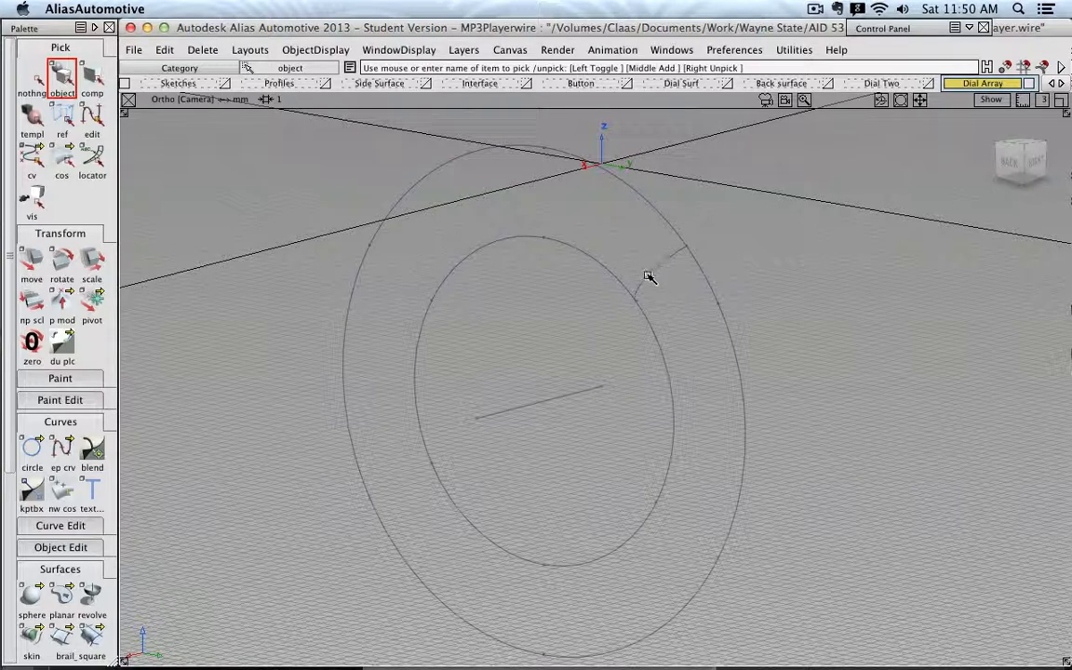
{"action": "left_click", "coordinate": [1008, 161]}
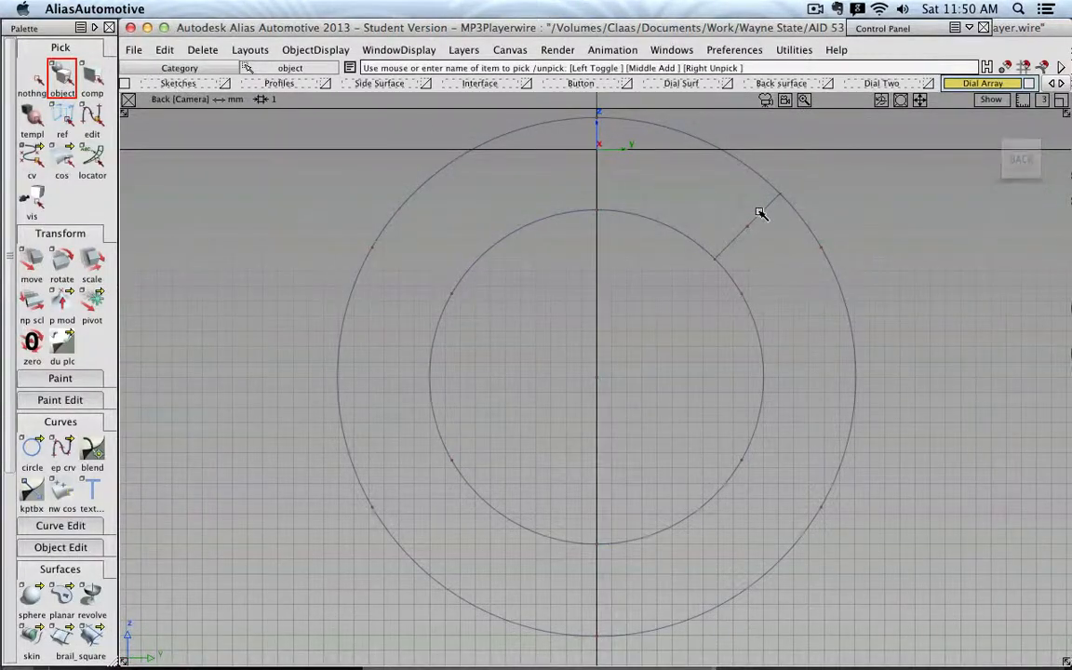
{"action": "left_click", "coordinate": [761, 213]}
{"action": "key", "text": "super+v"}
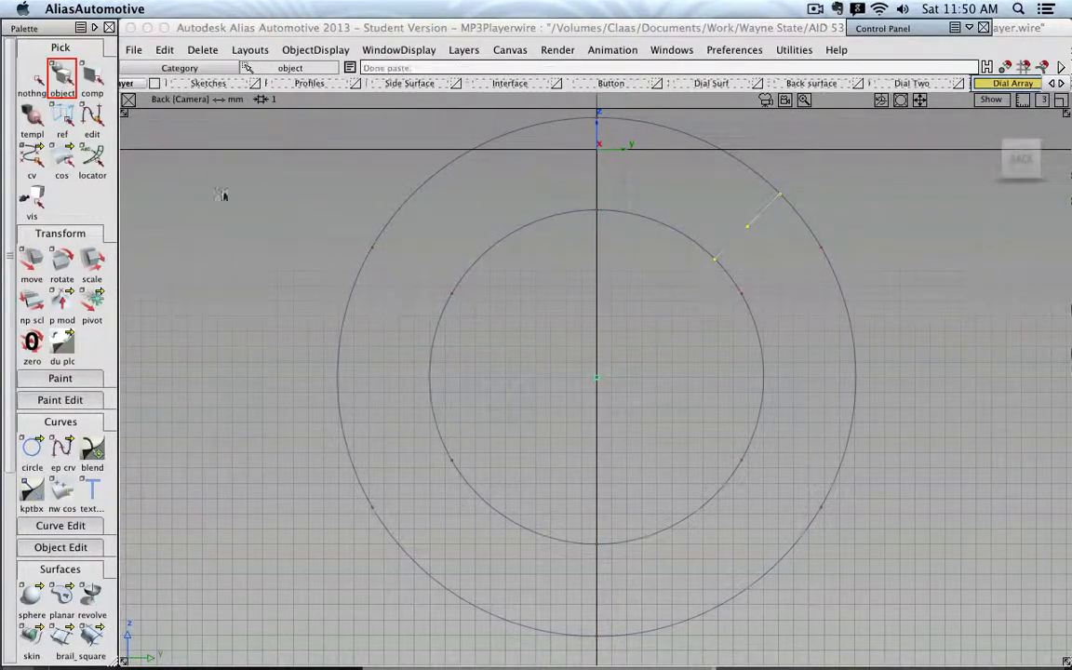
{"action": "left_click", "coordinate": [69, 264]}
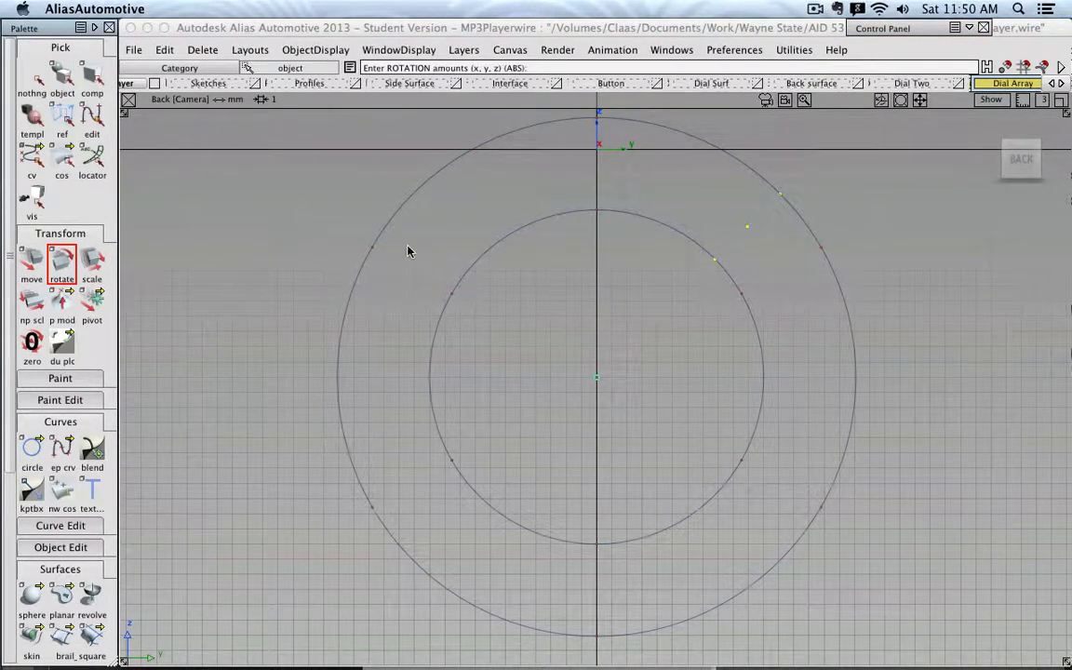
{"action": "type", "text": "45"}
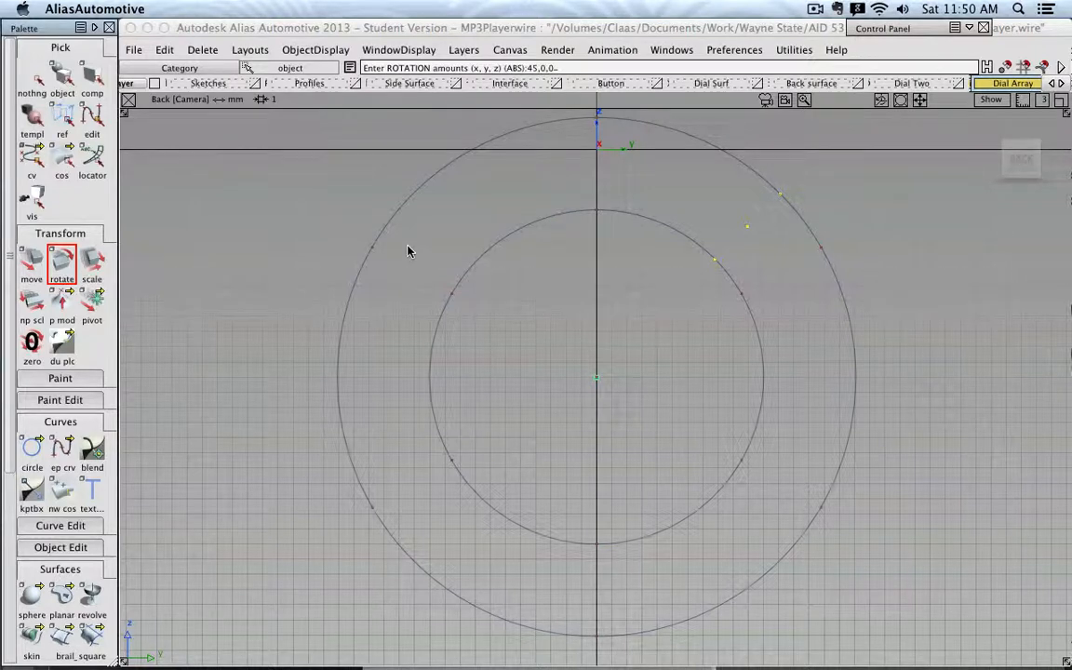
{"action": "type", "text": ",0,0"}
{"action": "key", "text": "Return"}
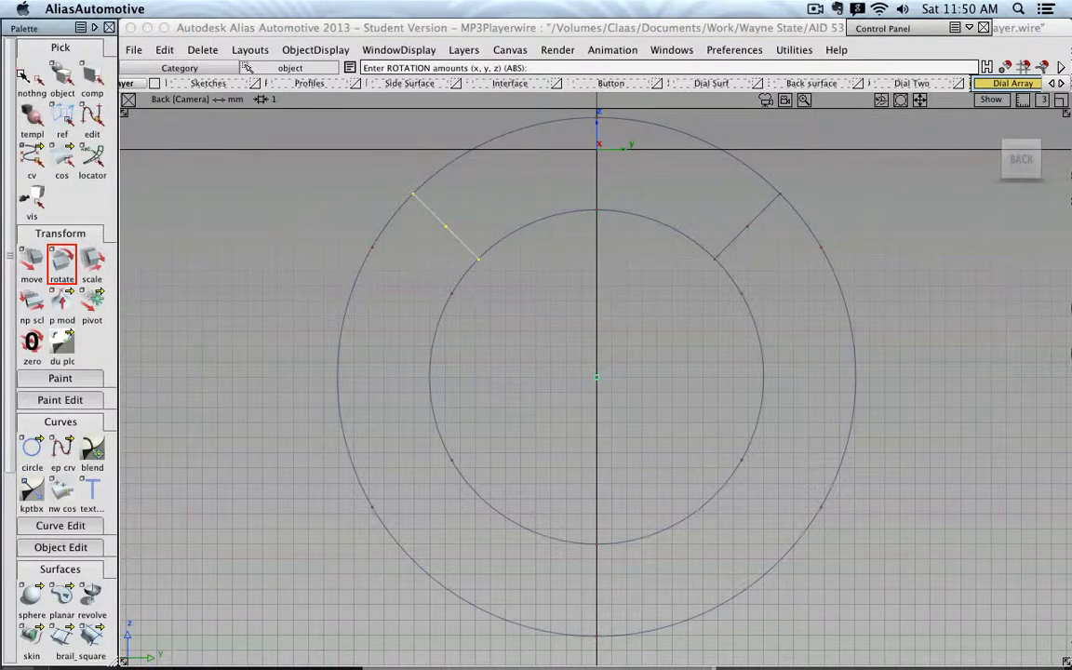
{"action": "left_click", "coordinate": [29, 78]}
{"action": "left_click", "coordinate": [63, 78]}
Build a two-generation, two-rail Birail surface from the two profile arcs, using the inner and outer circles as rails
{"action": "right_click_drag", "start_coordinate": [591, 230], "coordinate": [641, 270], "text": "alt+shift"}
{"action": "middle_click_drag", "start_coordinate": [641, 271], "coordinate": [566, 309], "text": "alt+shift"}
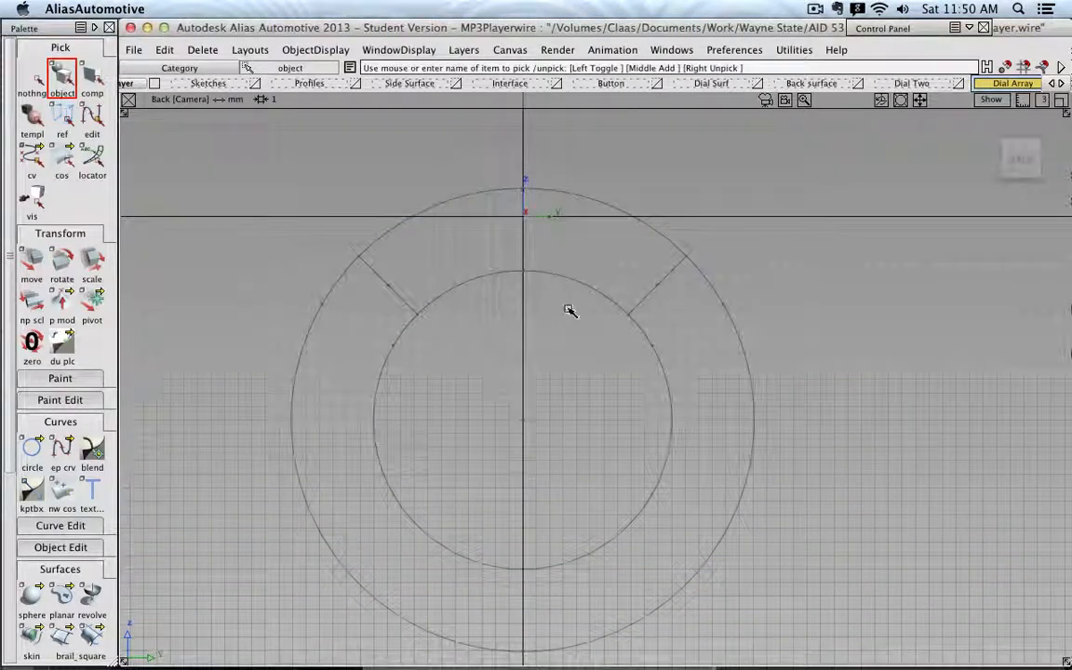
{"action": "left_click", "coordinate": [60, 421]}
{"action": "left_click", "coordinate": [59, 233]}
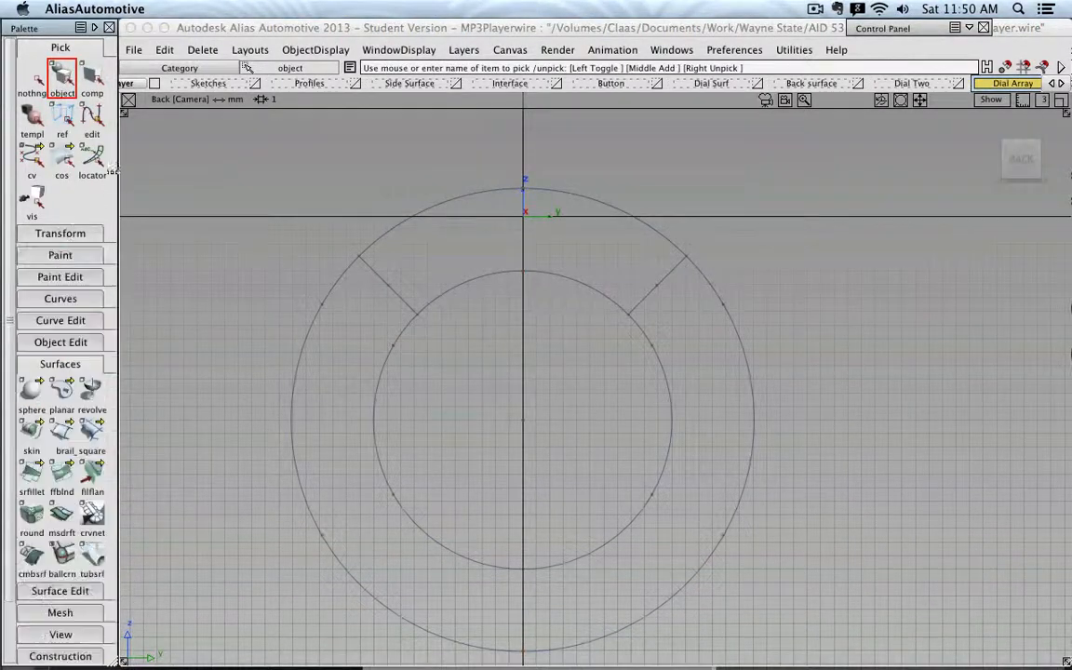
{"action": "left_click", "coordinate": [59, 47]}
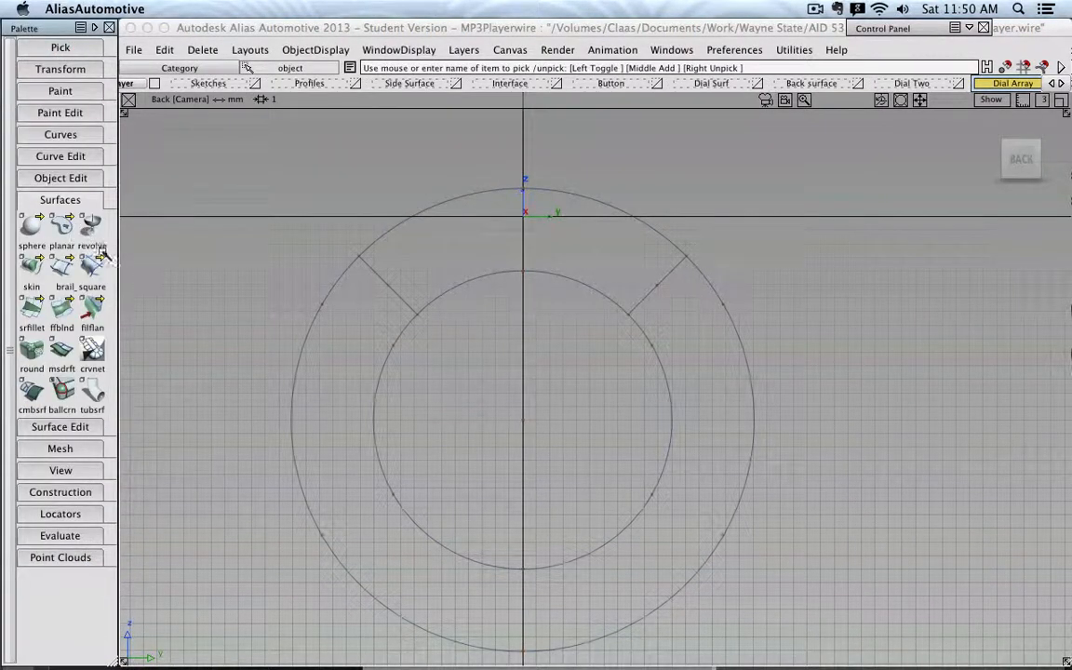
{"action": "left_click", "coordinate": [62, 265]}
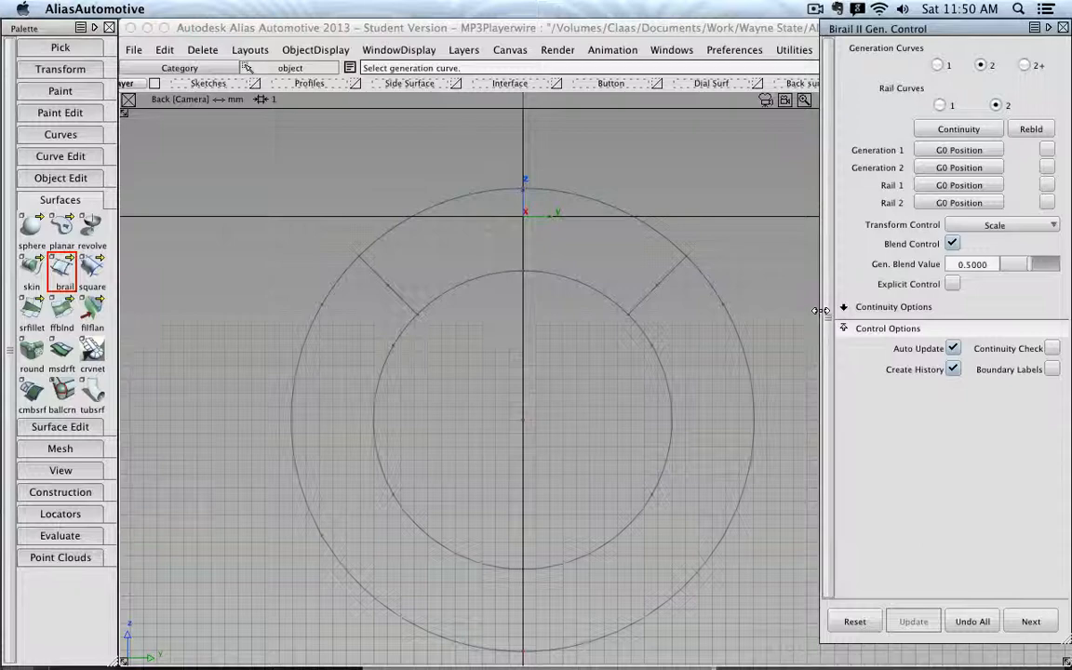
{"action": "left_click_drag", "start_coordinate": [549, 223], "coordinate": [371, 274], "text": "alt+shift"}
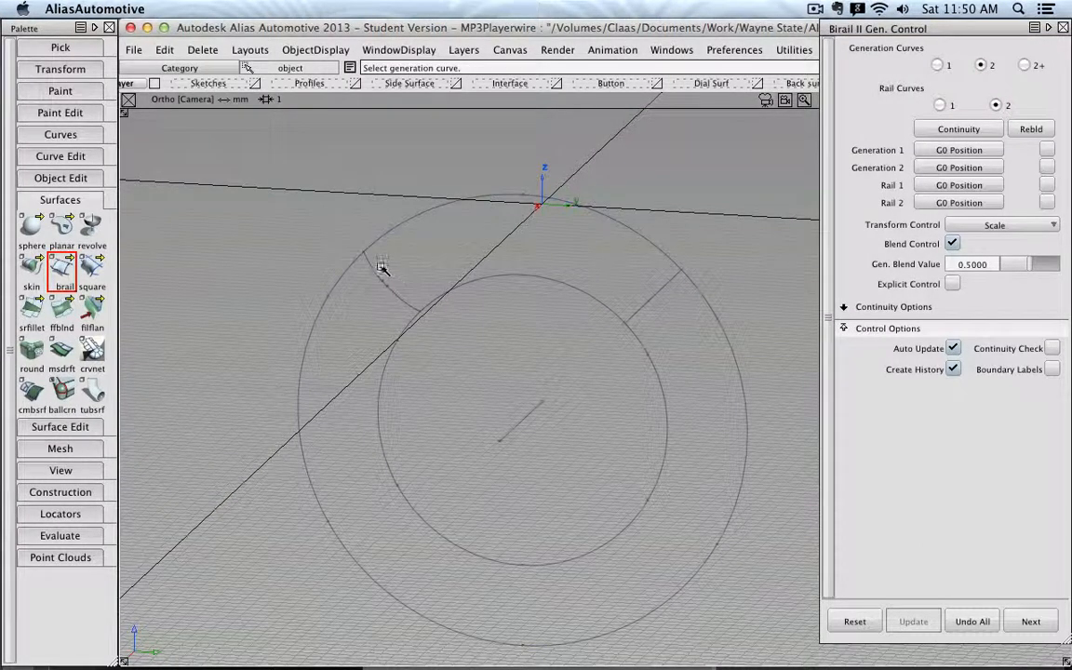
{"action": "left_click", "coordinate": [377, 270]}
{"action": "left_click", "coordinate": [653, 300]}
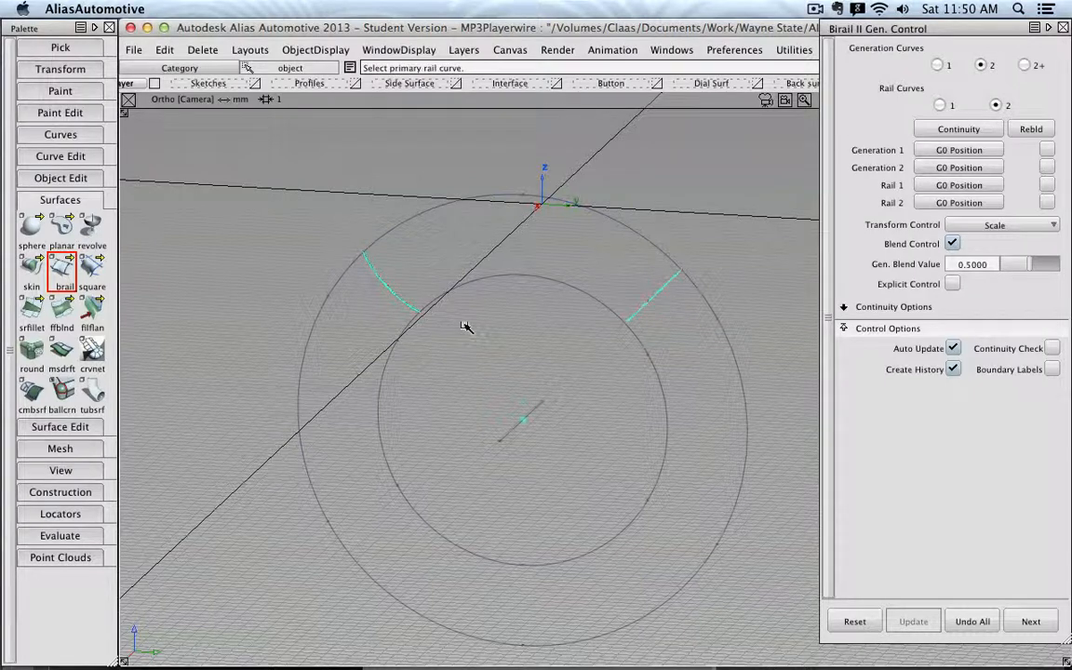
{"action": "left_click", "coordinate": [483, 278]}
{"action": "left_click", "coordinate": [489, 195]}
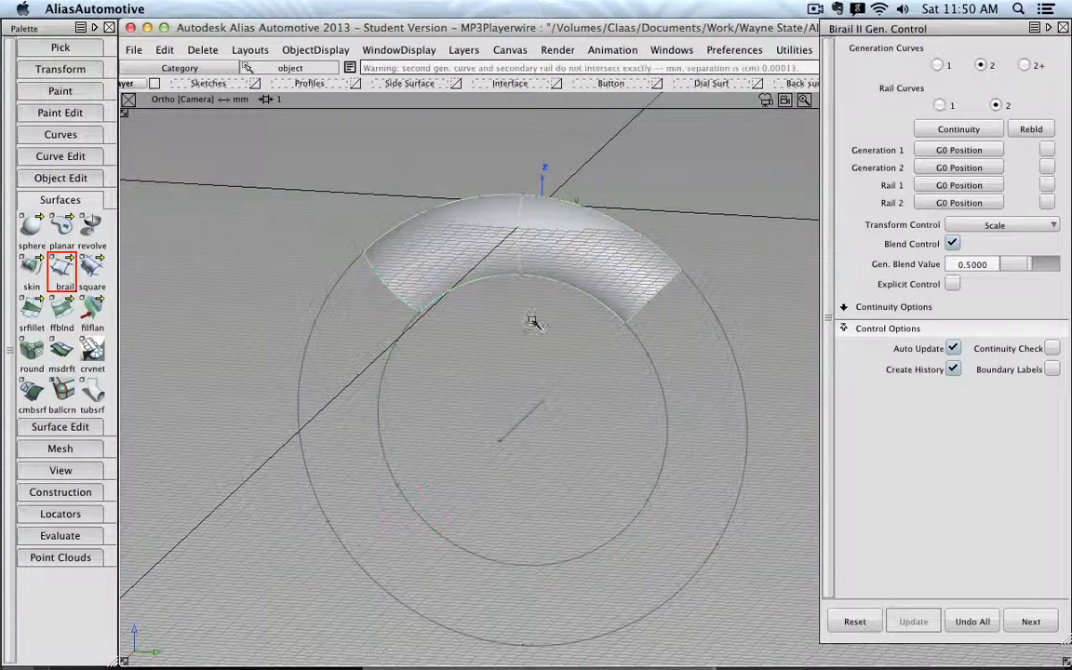
{"action": "left_click", "coordinate": [1062, 29]}
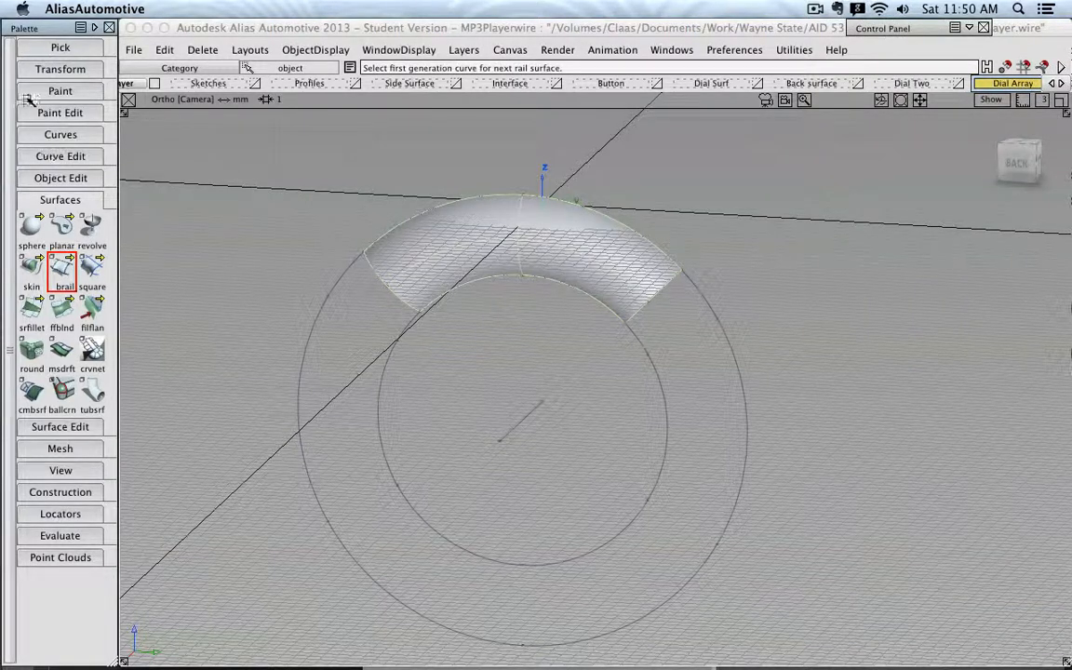
{"action": "left_click", "coordinate": [61, 46]}
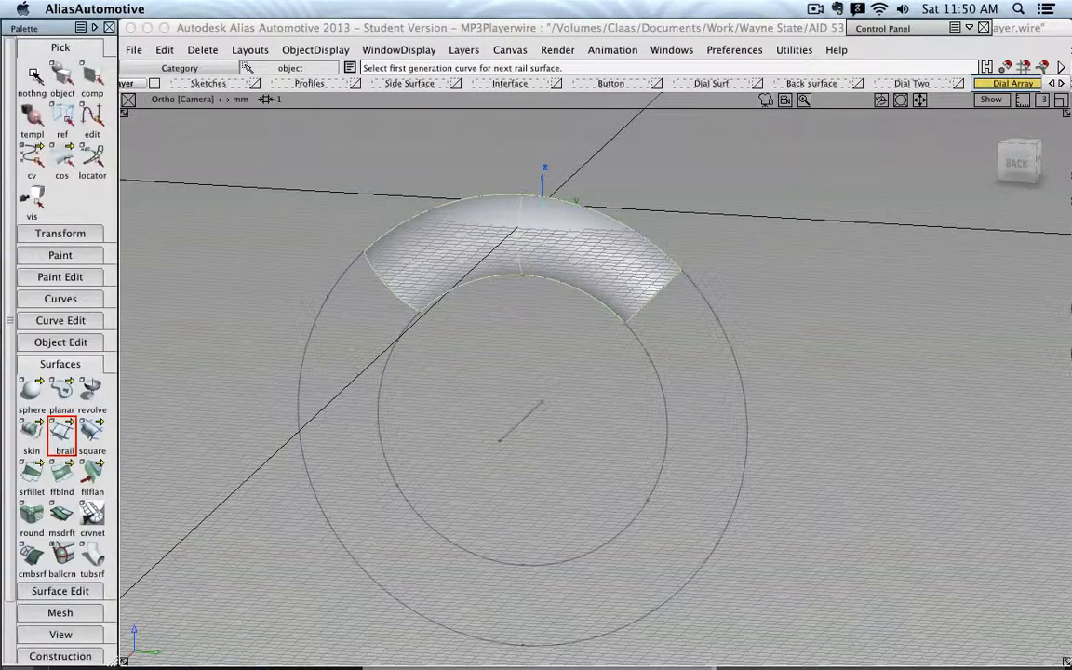
{"action": "left_click", "coordinate": [61, 75]}
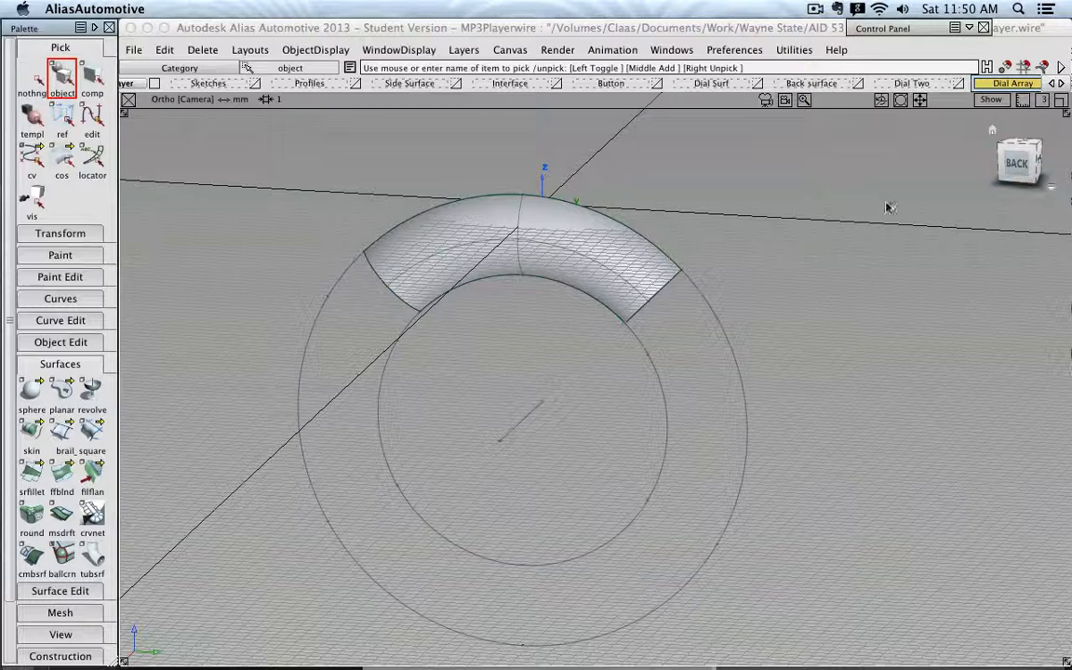
Reassign the two lines forming the upper V from the Profiles layer to the Dial Array layer, and leave Profiles hidden
{"action": "left_click_drag", "start_coordinate": [888, 207], "coordinate": [466, 121], "text": "alt+shift"}
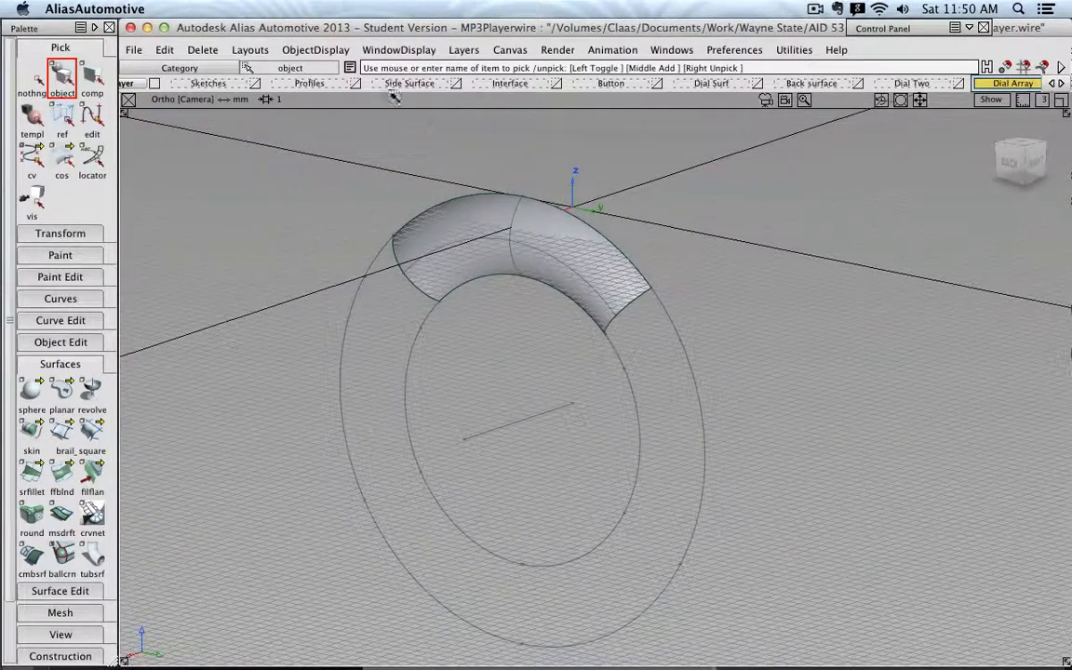
{"action": "left_click", "coordinate": [353, 83]}
{"action": "left_click", "coordinate": [380, 240]}
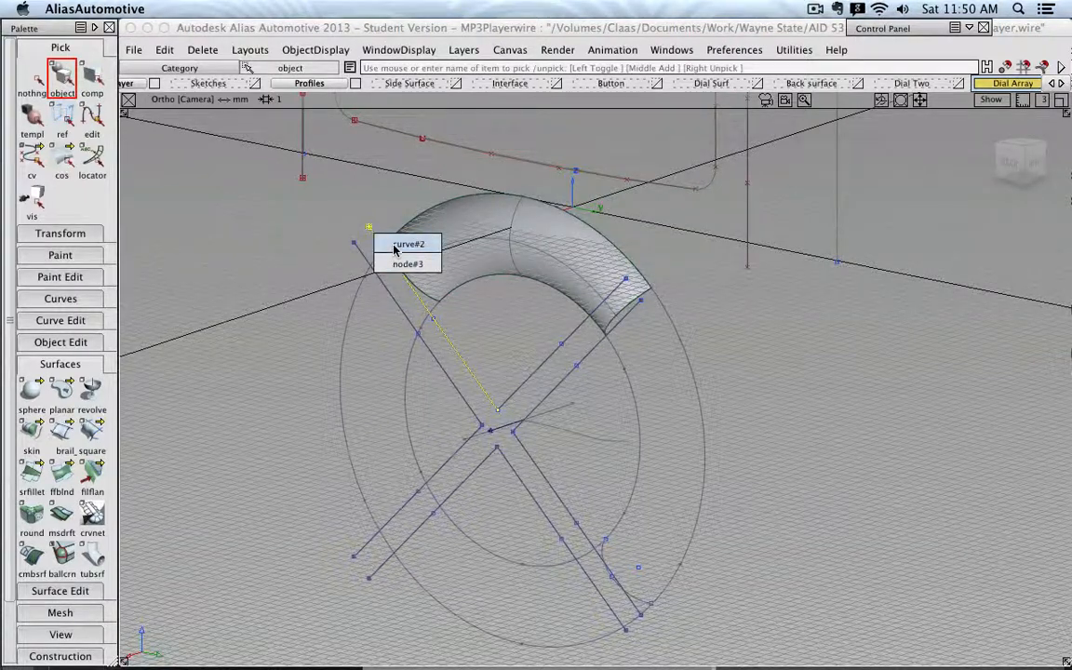
{"action": "left_click", "coordinate": [395, 246]}
{"action": "left_click", "coordinate": [552, 365]}
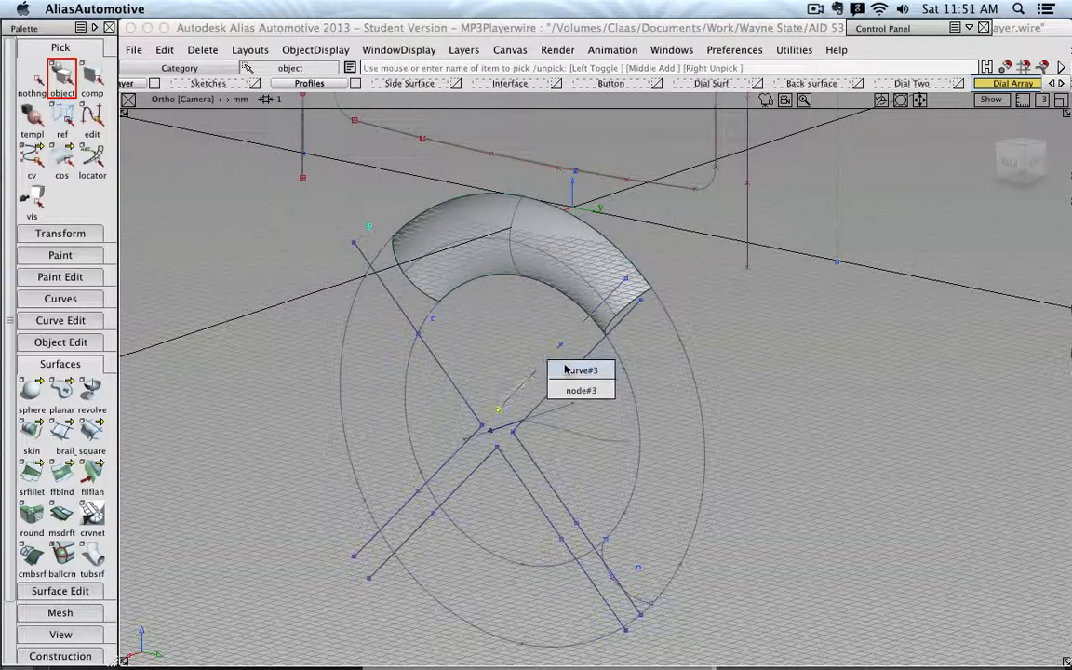
{"action": "left_click", "coordinate": [565, 371]}
{"action": "left_click", "coordinate": [1016, 84]}
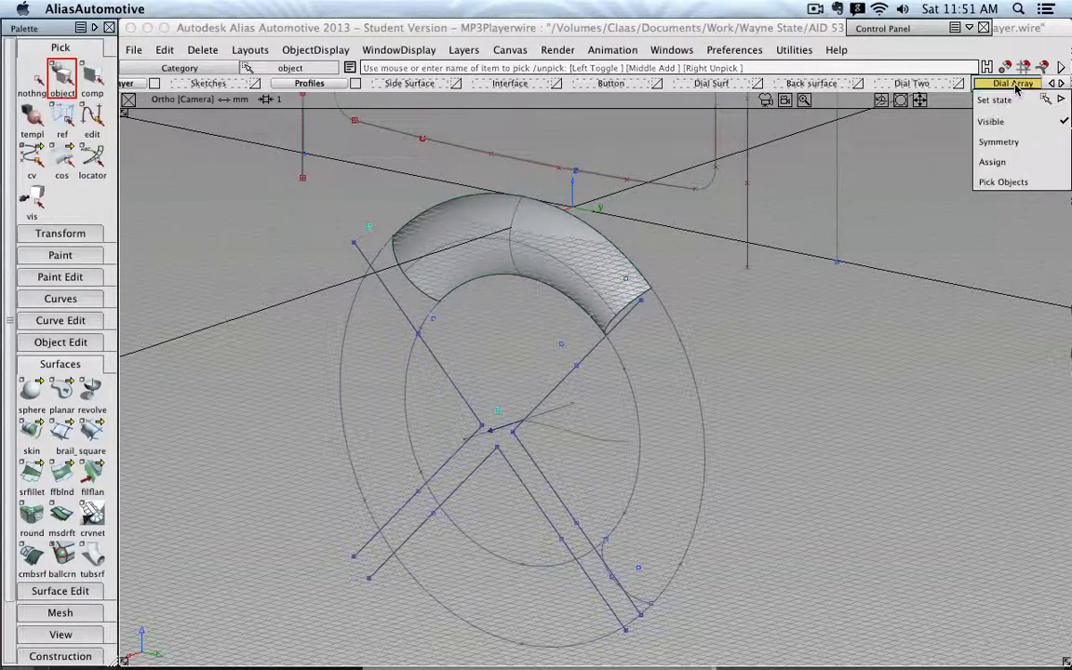
{"action": "left_click", "coordinate": [1028, 156]}
{"action": "left_click", "coordinate": [355, 85]}
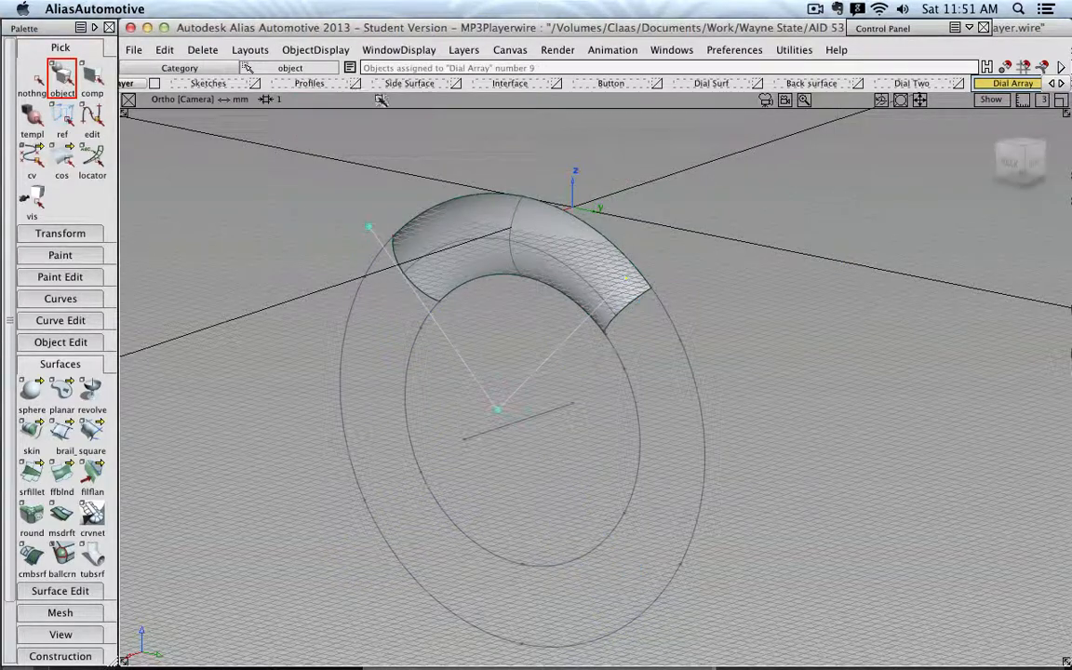
{"action": "left_click", "coordinate": [40, 77]}
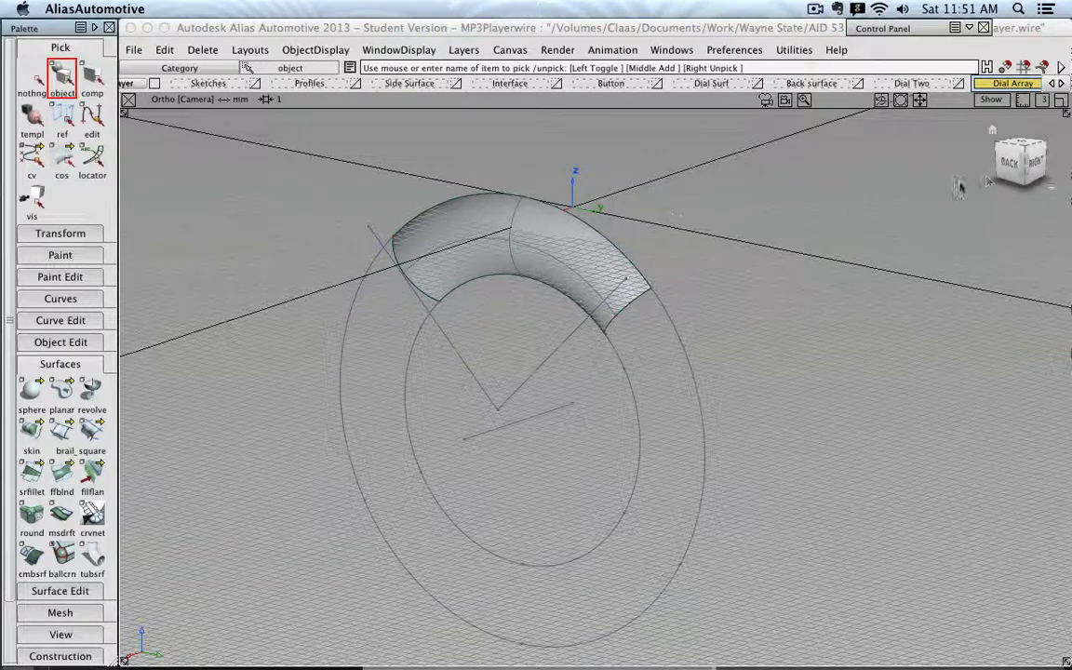
Build two 5 mm multi-surface drafts from the two V lines, pulled along the X axis through the birail surface
{"action": "left_click", "coordinate": [1038, 163]}
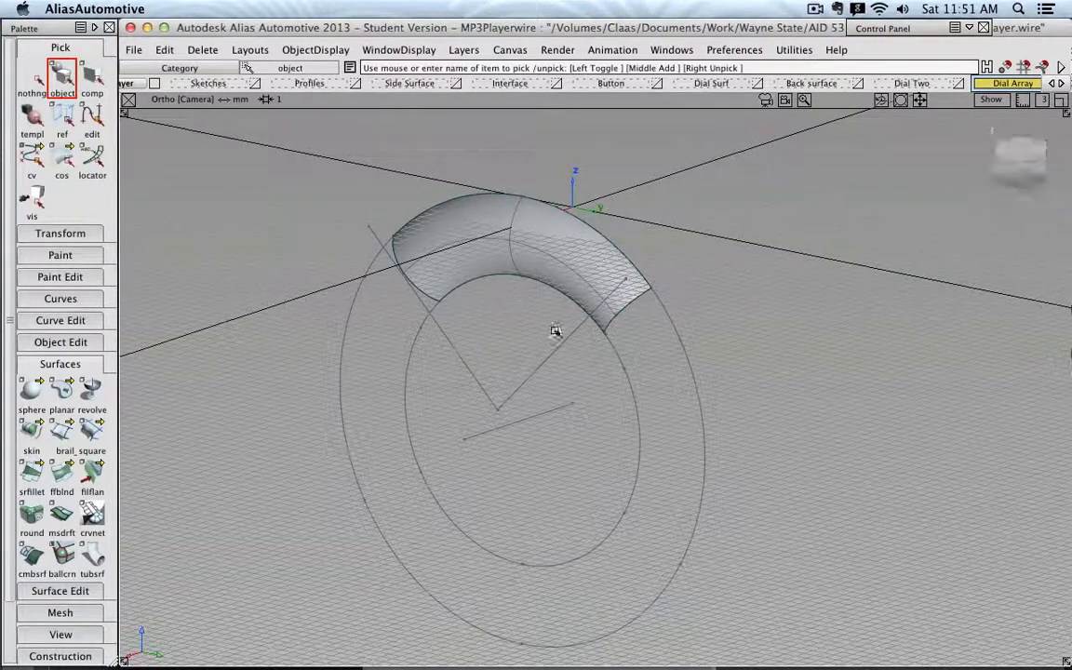
{"action": "left_click", "coordinate": [467, 368]}
{"action": "left_click", "coordinate": [551, 361]}
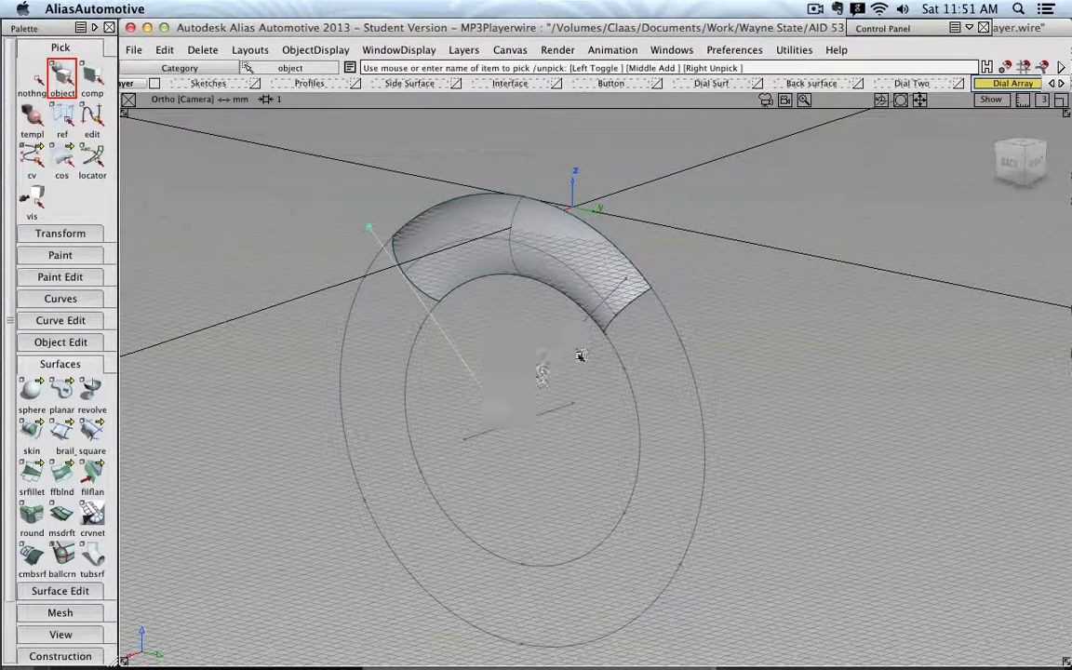
{"action": "left_click", "coordinate": [1036, 162]}
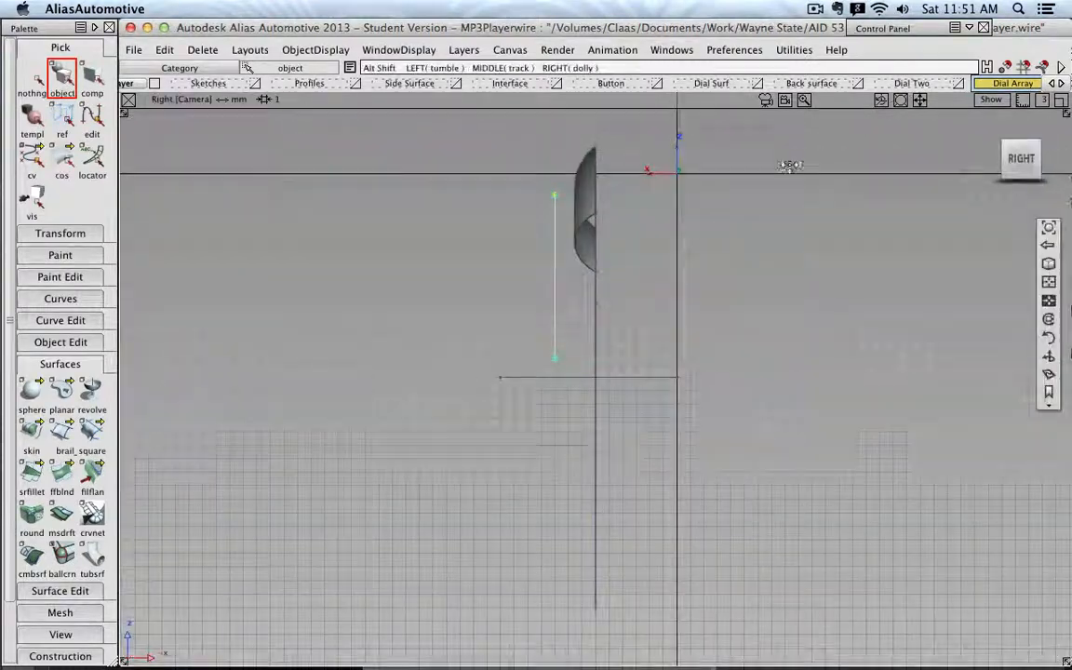
{"action": "left_click", "coordinate": [62, 518]}
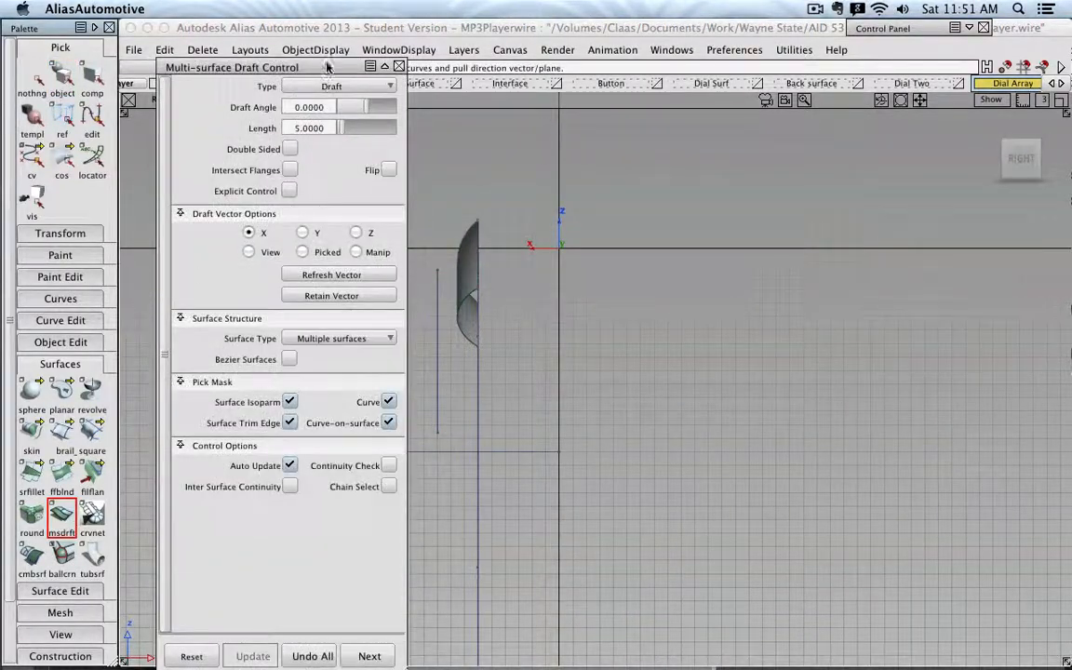
{"action": "left_click_drag", "start_coordinate": [326, 67], "coordinate": [208, 57]}
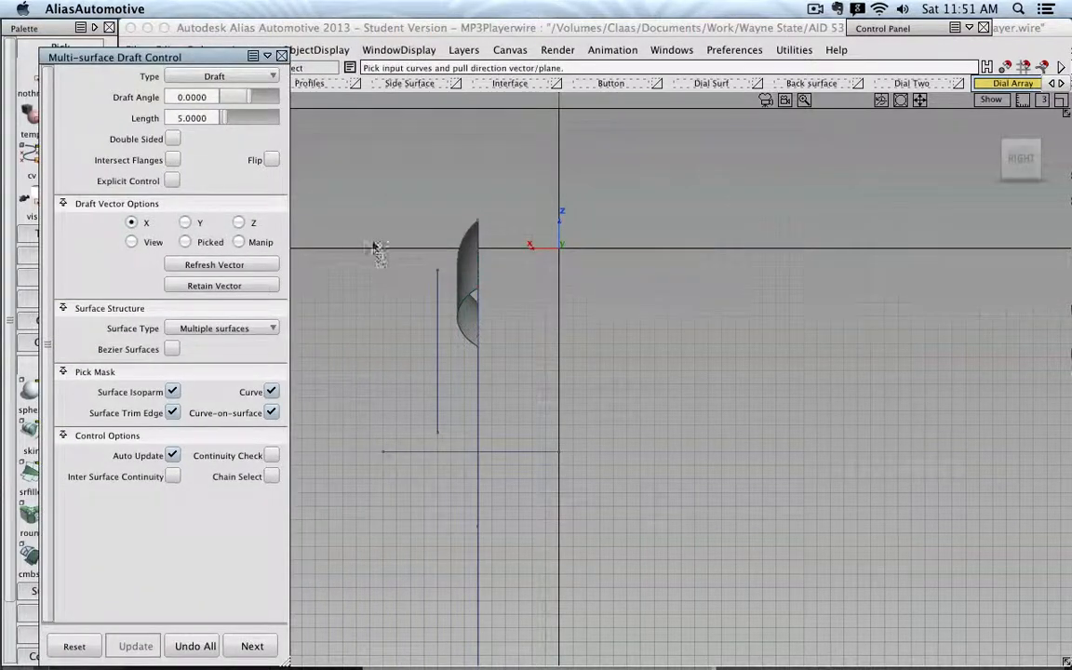
{"action": "left_click_drag", "start_coordinate": [382, 212], "coordinate": [448, 437]}
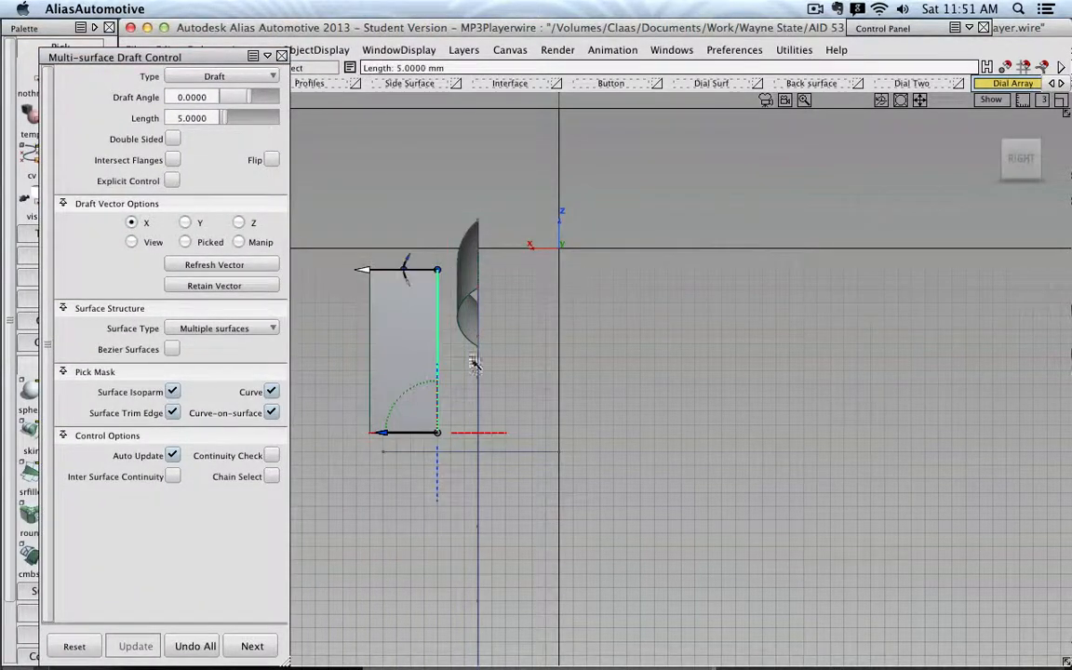
{"action": "left_click", "coordinate": [494, 433]}
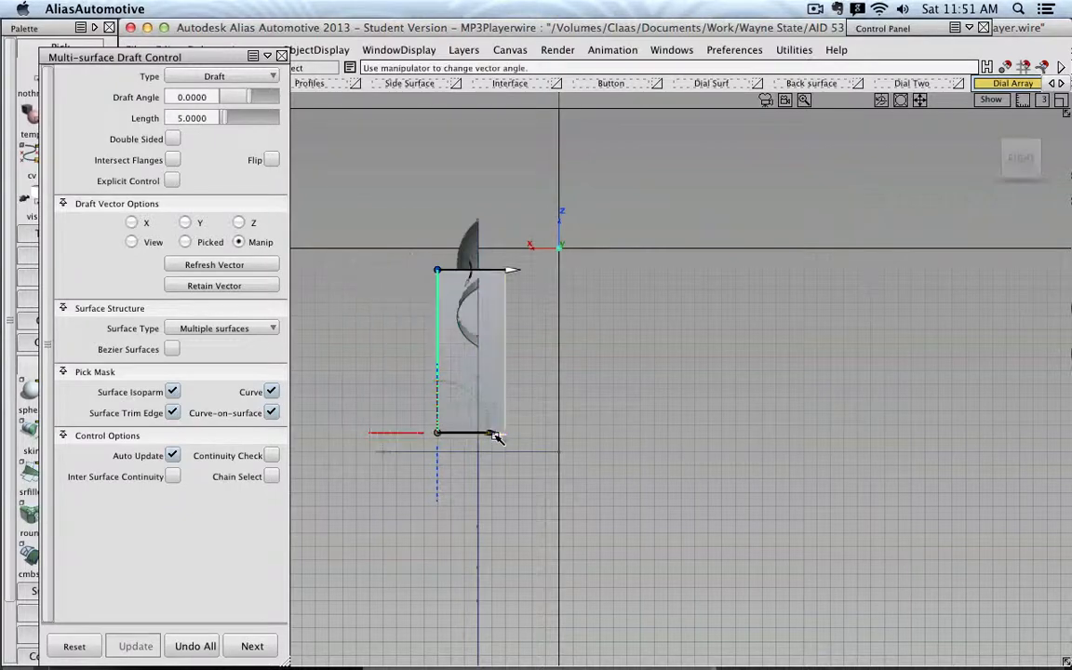
{"action": "left_click", "coordinate": [252, 646]}
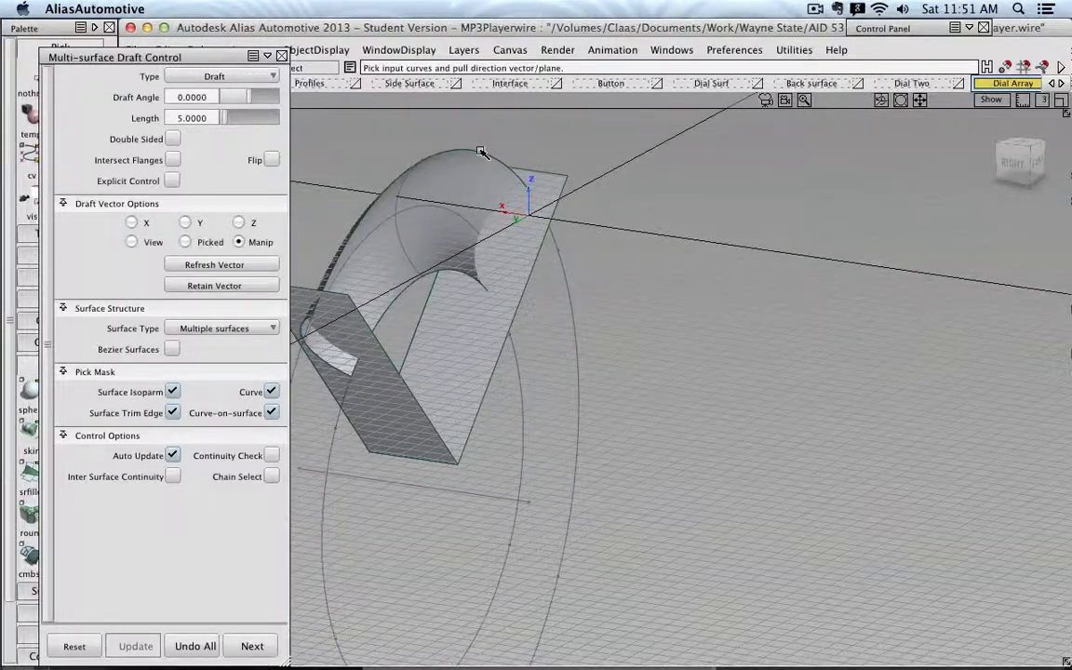
Create a draft surface from the birail's outer edge, pulled backward along the X axis, and set its length to 2 mm
{"action": "left_click", "coordinate": [481, 151]}
{"action": "left_click", "coordinate": [517, 182]}
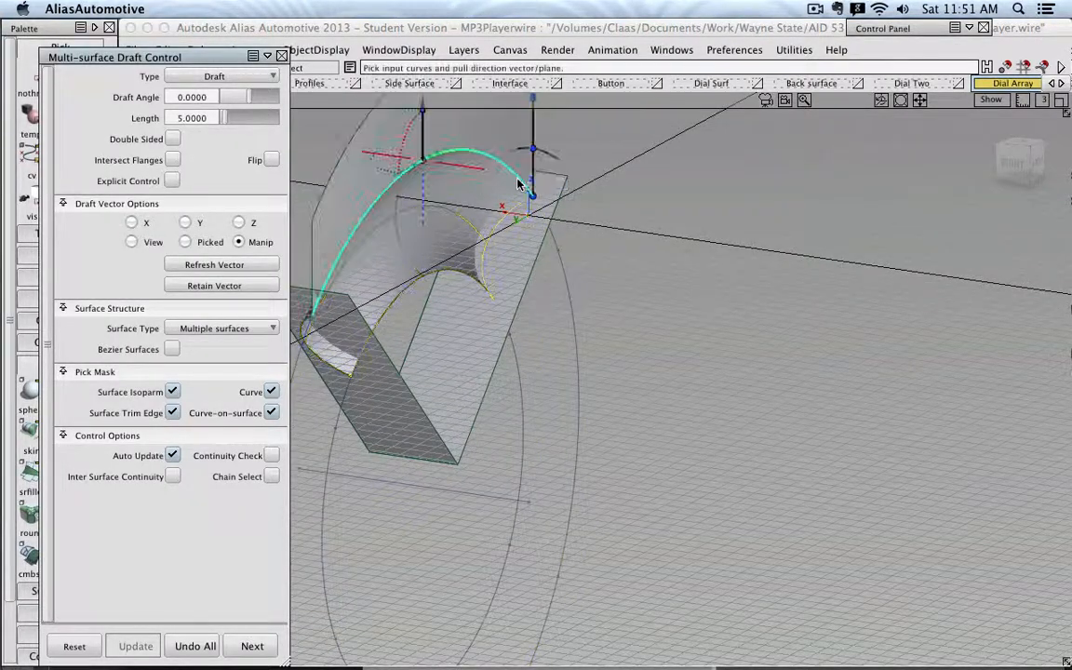
{"action": "left_click", "coordinate": [481, 170]}
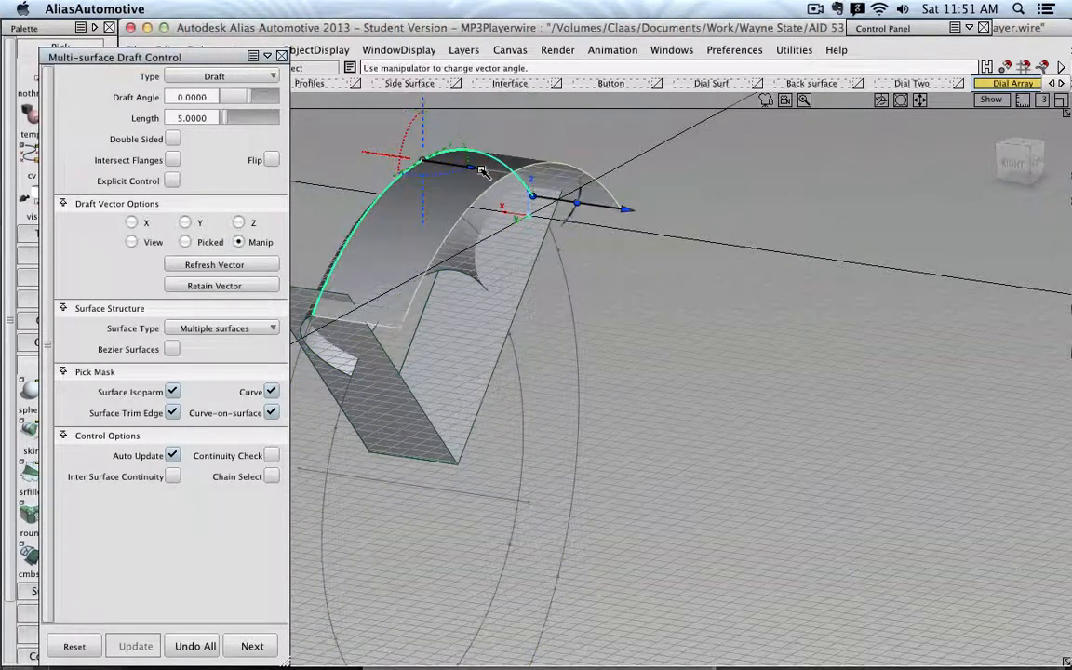
{"action": "left_click", "coordinate": [200, 117]}
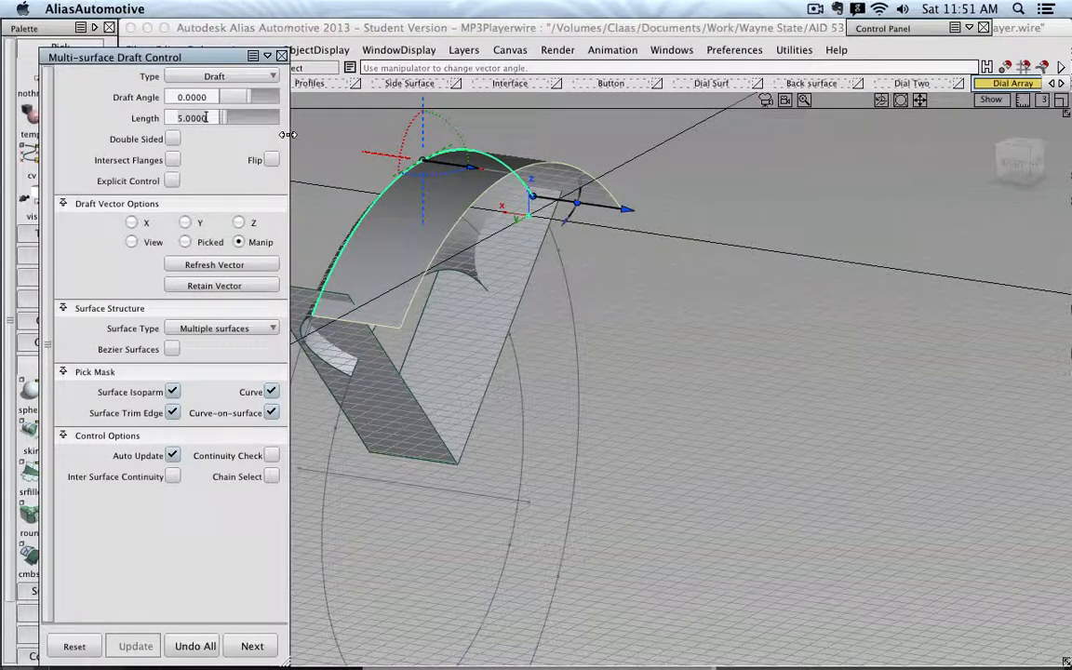
{"action": "type", "text": "2"}
{"action": "key", "text": "Return"}
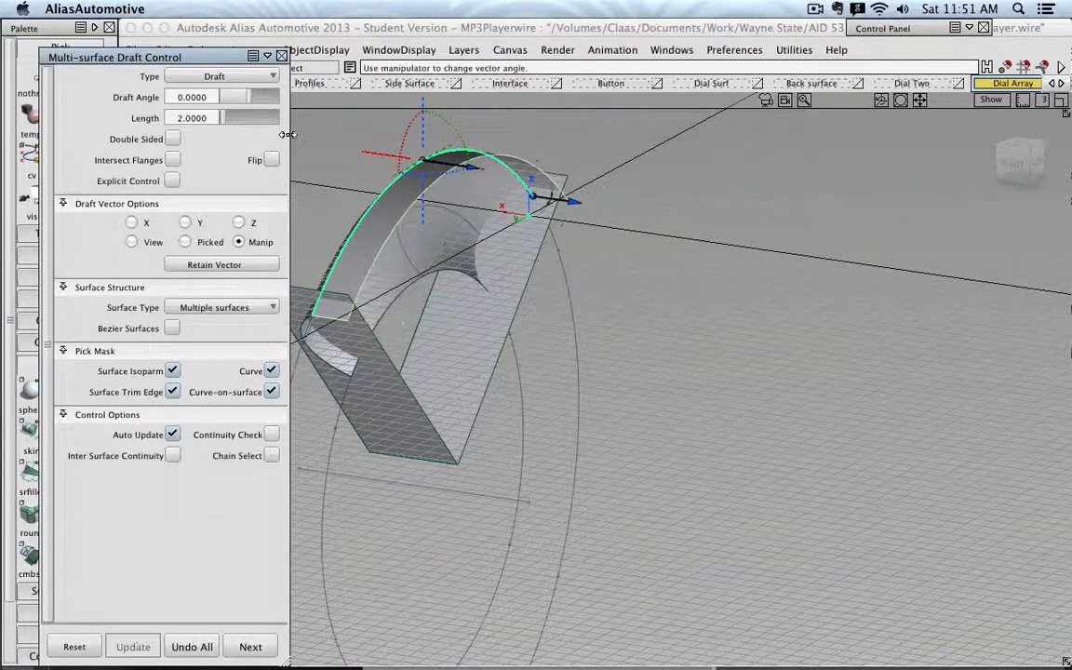
Add the birail surface's inner edge to the same 2 mm draft and finish the draft command
{"action": "left_click", "coordinate": [410, 291]}
{"action": "left_click", "coordinate": [409, 291]}
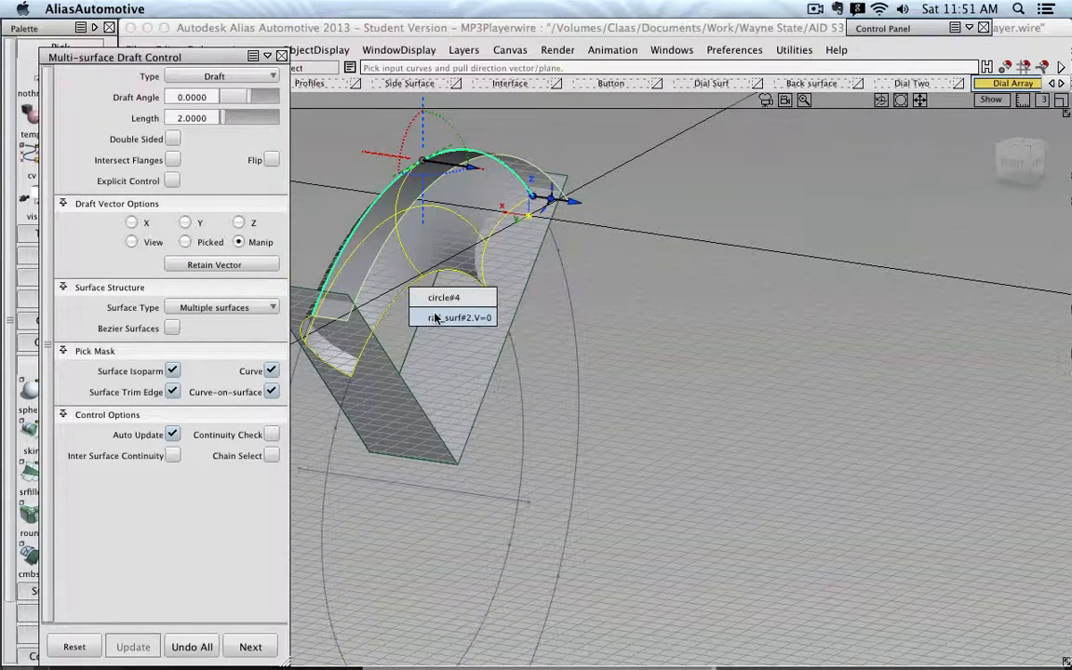
{"action": "left_click", "coordinate": [434, 318]}
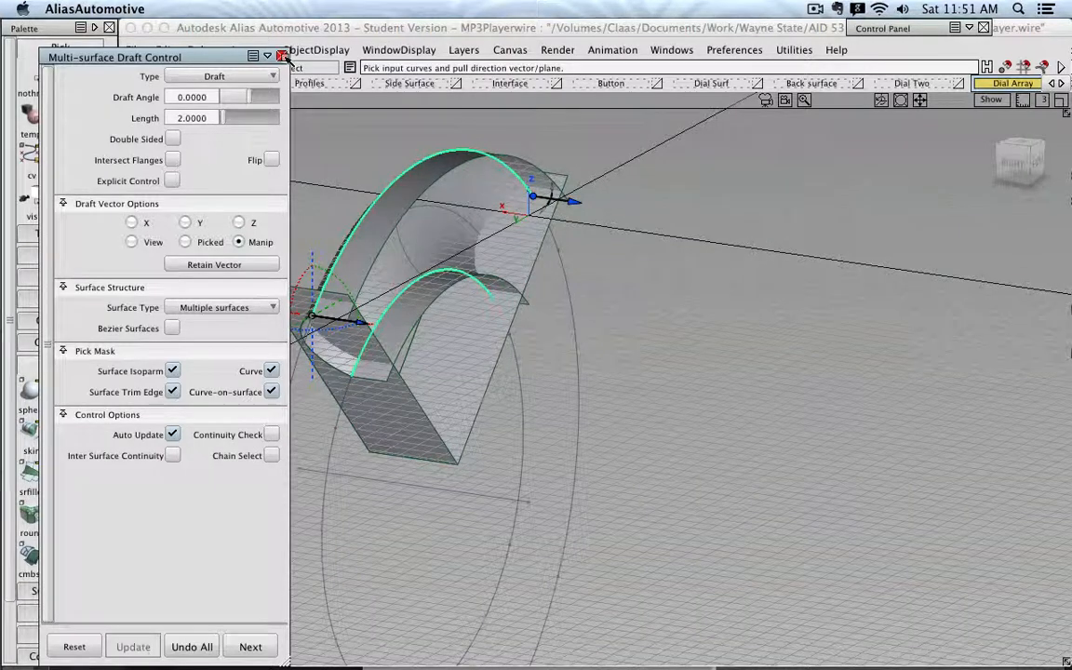
{"action": "left_click", "coordinate": [281, 55]}
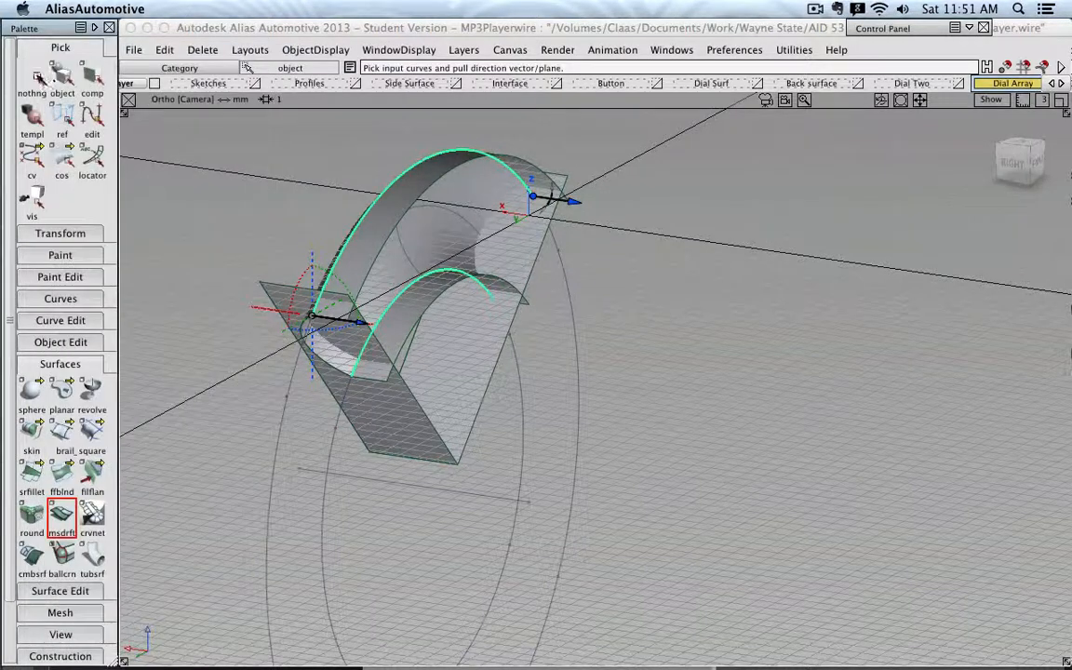
Inspect the draft surfaces in the right view and turn off the grid display in the angled view
{"action": "left_click", "coordinate": [1012, 165]}
{"action": "left_click", "coordinate": [1012, 164]}
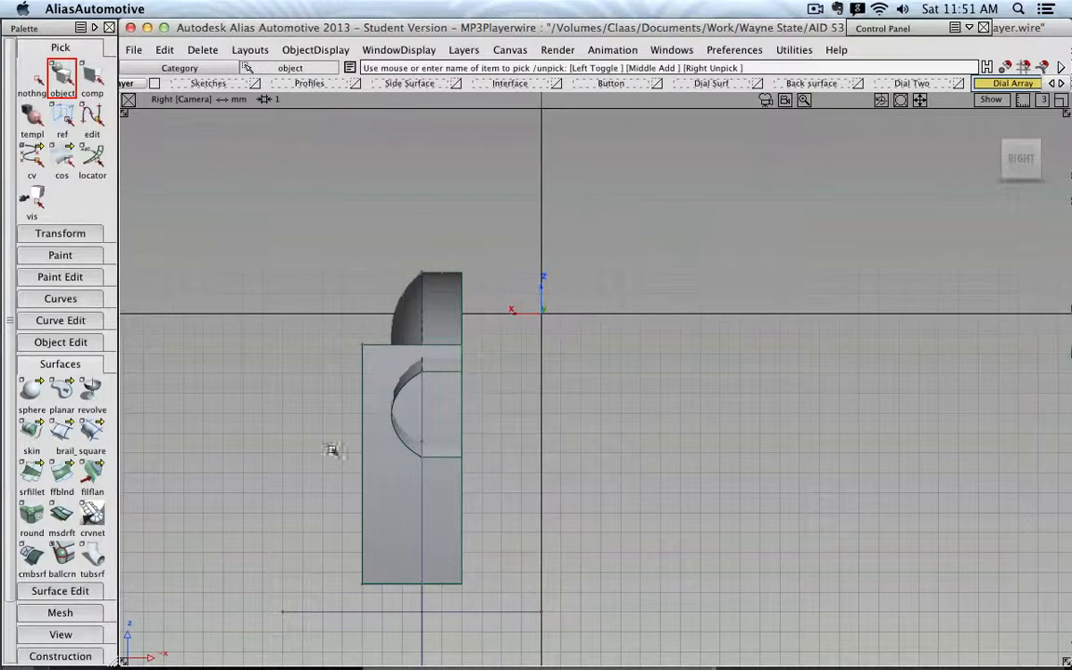
{"action": "left_click_drag", "start_coordinate": [343, 438], "coordinate": [964, 197], "text": "alt+shift"}
{"action": "left_click", "coordinate": [991, 100]}
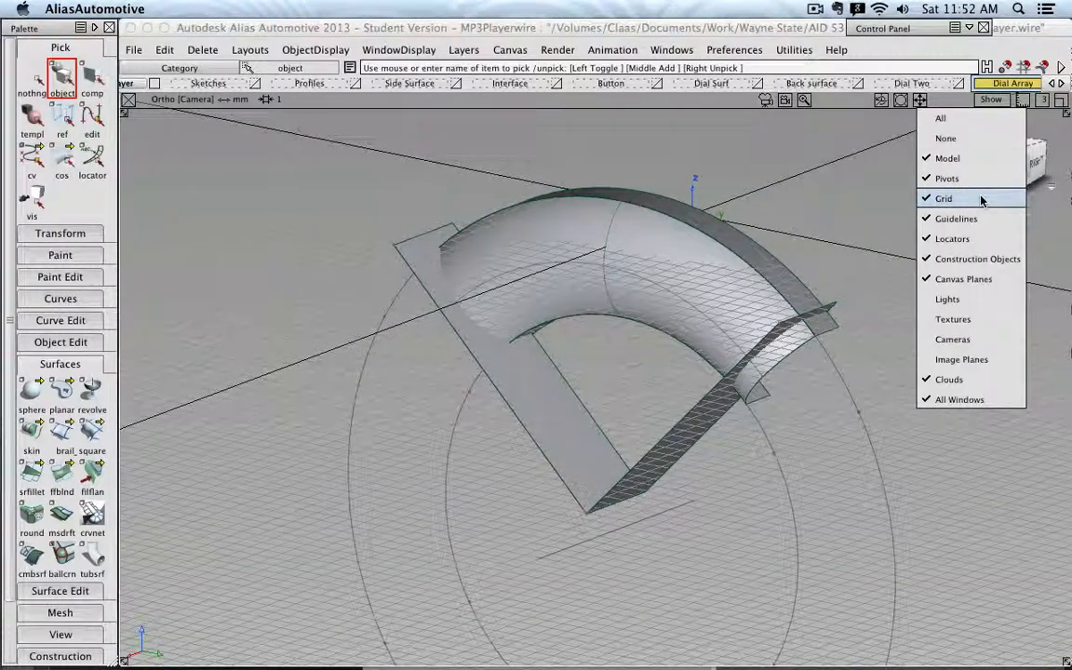
{"action": "left_click", "coordinate": [982, 199]}
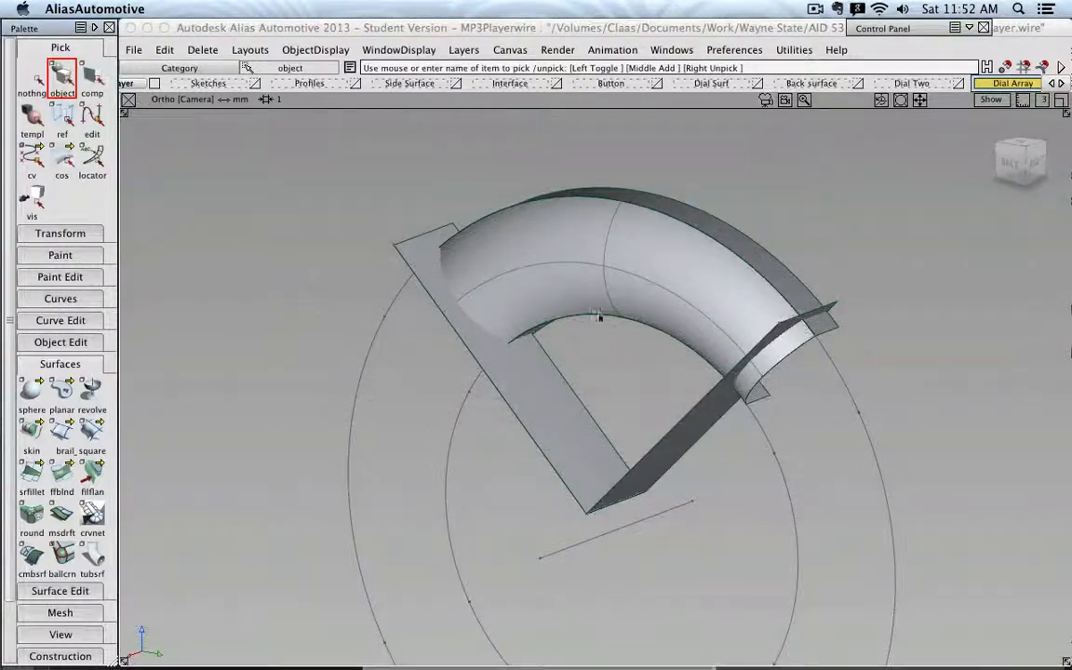
Intersect the birail surface and its two edge drafts with both V-shaped draft planes to create trim curves
{"action": "left_click", "coordinate": [76, 343]}
{"action": "left_click", "coordinate": [78, 343]}
{"action": "left_click", "coordinate": [78, 343]}
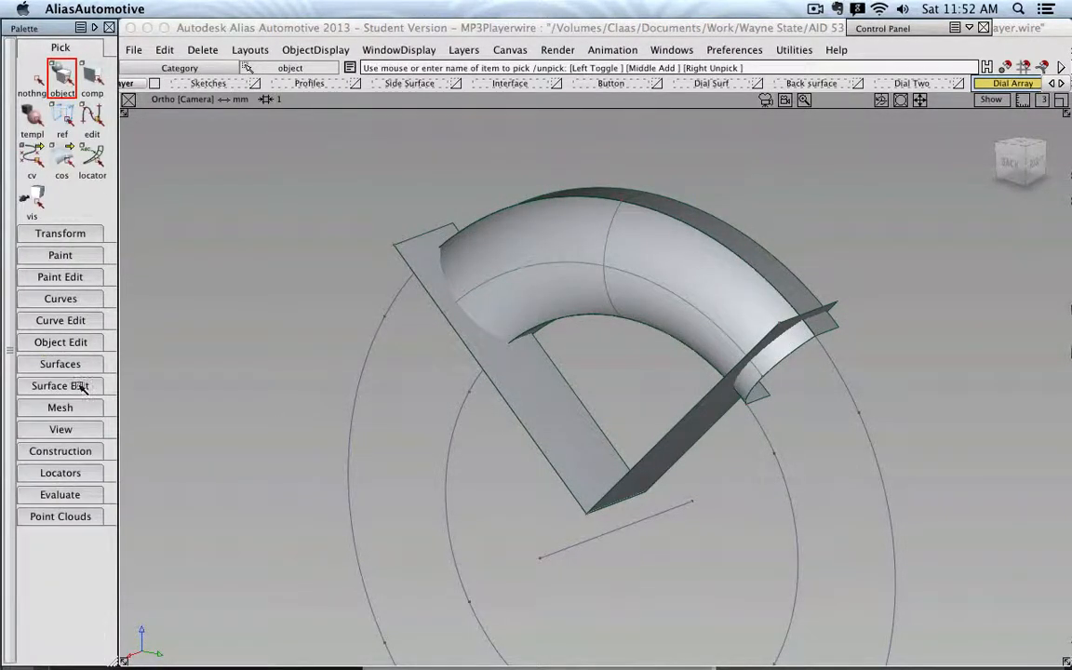
{"action": "left_click", "coordinate": [80, 383]}
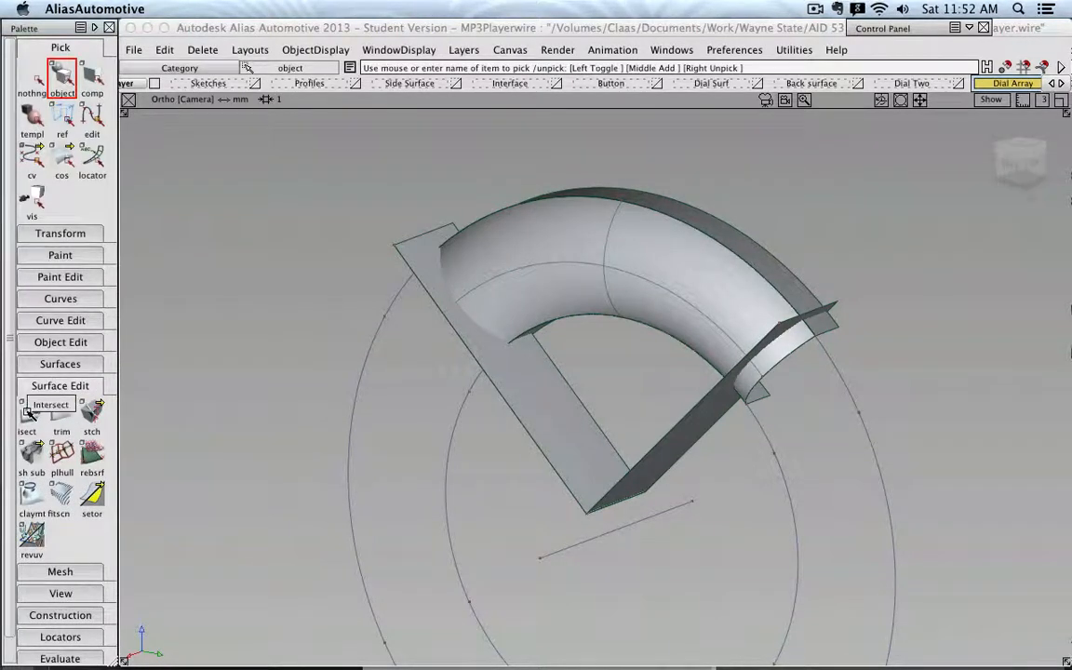
{"action": "left_click_drag", "start_coordinate": [596, 154], "coordinate": [656, 370]}
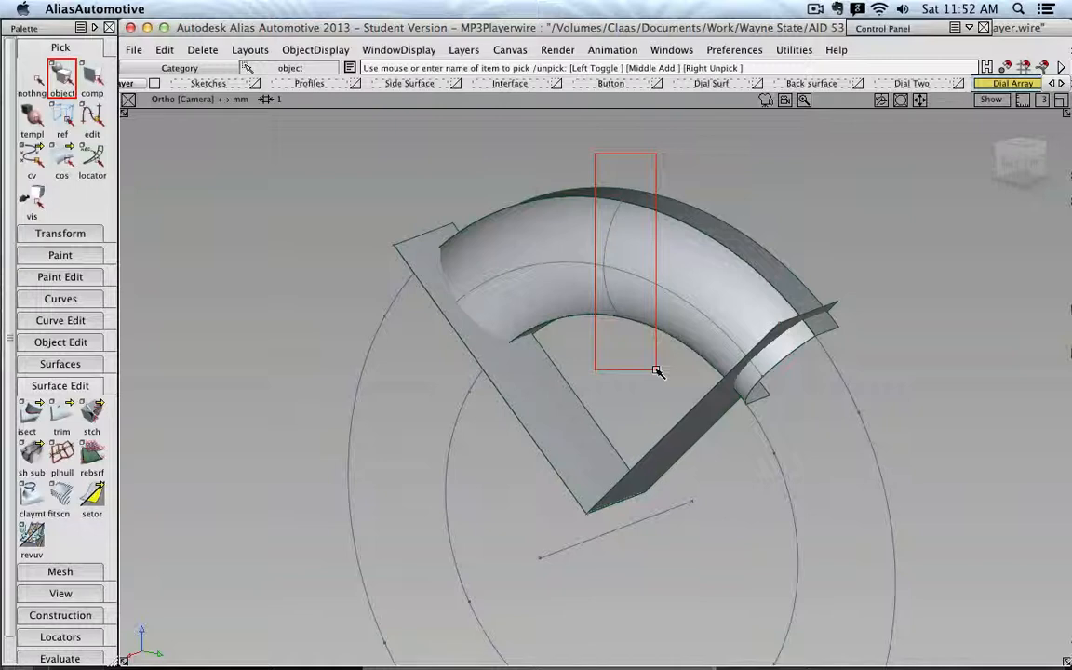
{"action": "left_click_drag", "start_coordinate": [656, 370], "coordinate": [656, 370]}
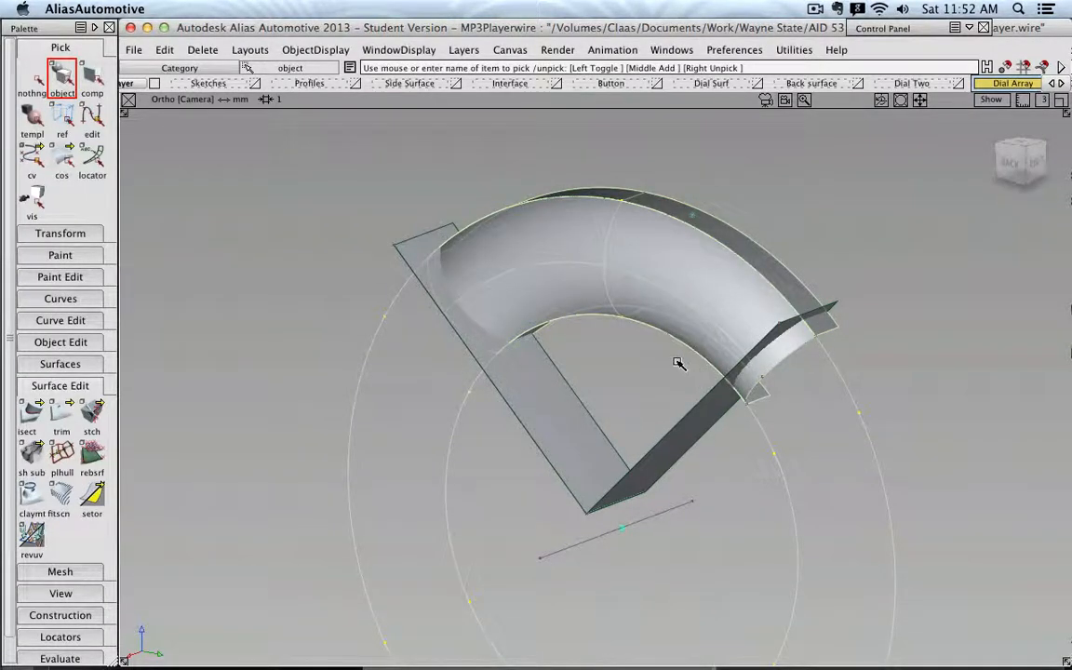
{"action": "left_click", "coordinate": [31, 414]}
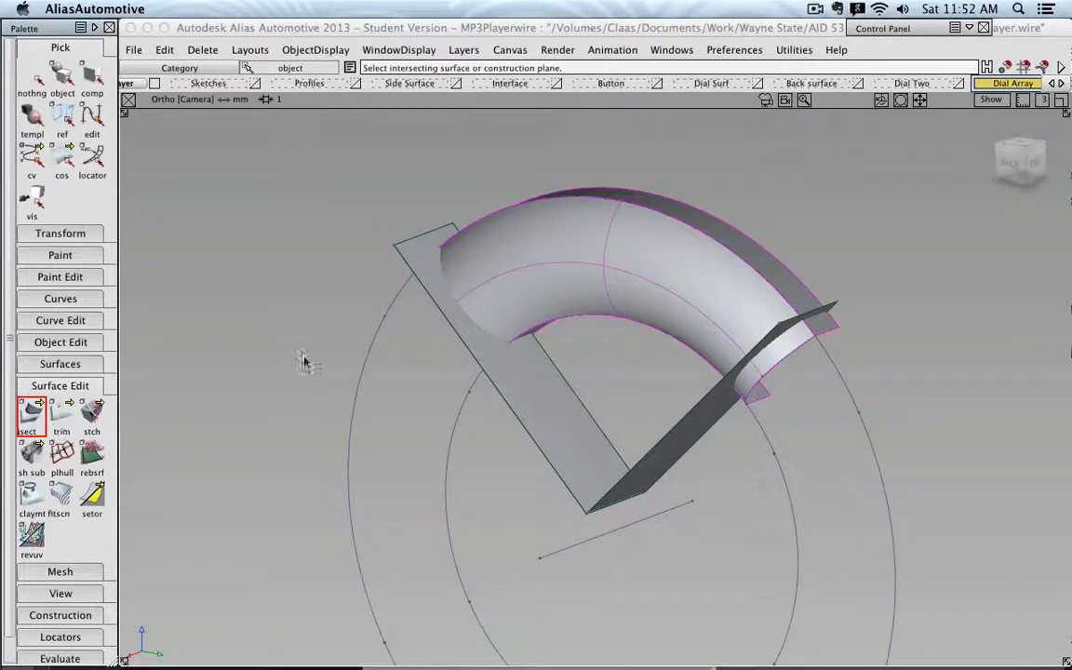
{"action": "left_click", "coordinate": [528, 390]}
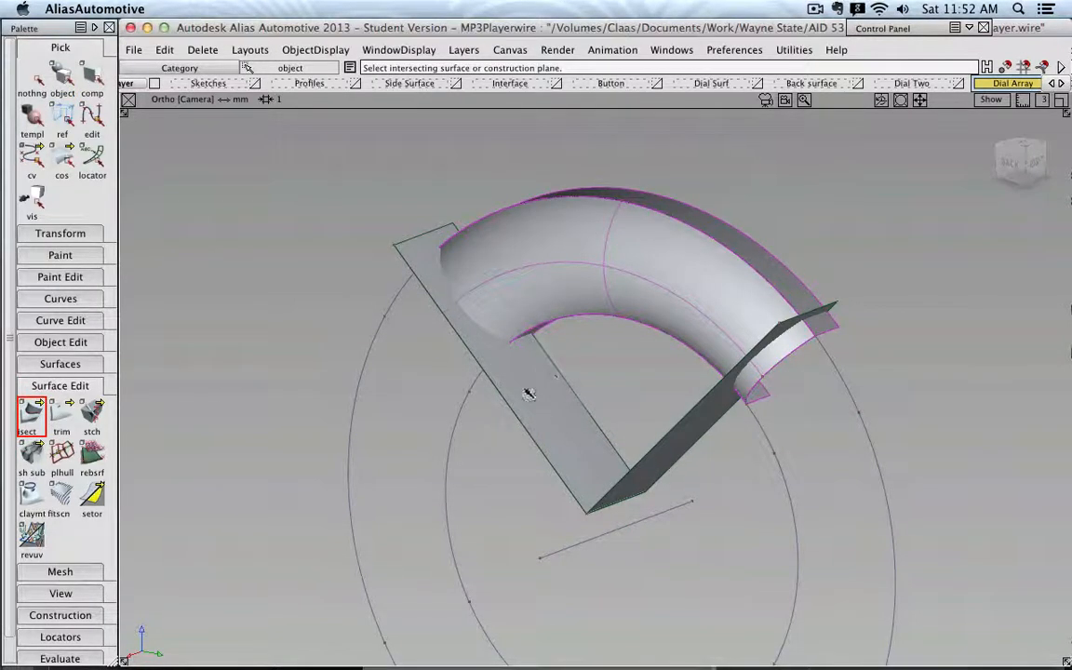
{"action": "left_click", "coordinate": [707, 408]}
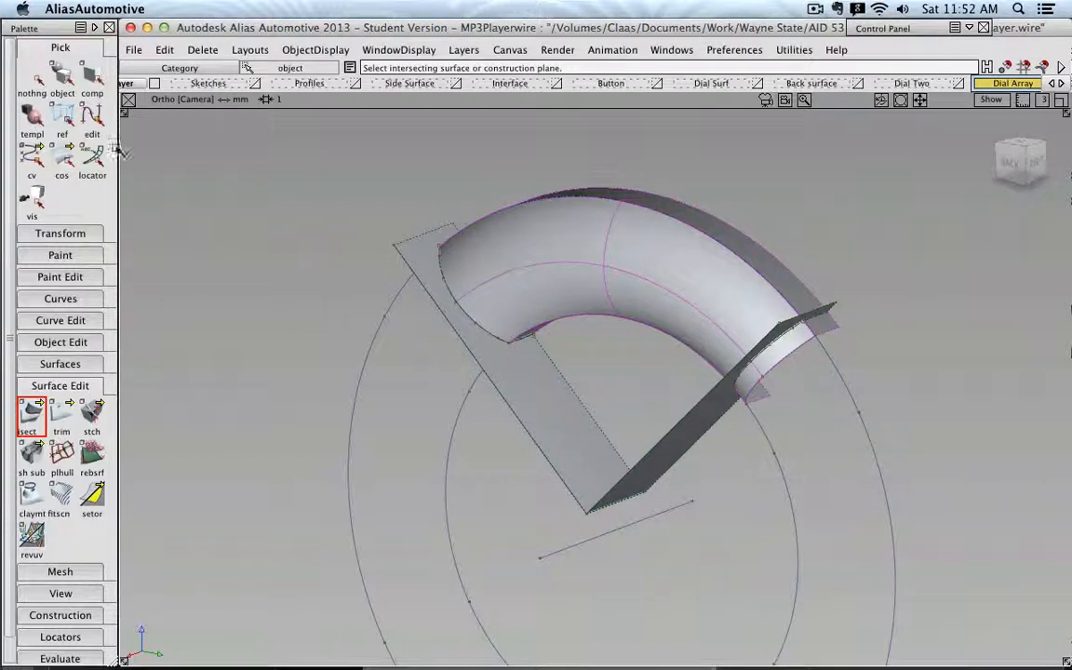
Trim both V-shaped draft planes, discarding their portions below the ring segment so only the end caps remain
{"action": "left_click", "coordinate": [61, 74]}
{"action": "mouse_move", "coordinate": [390, 335]}
{"action": "left_mouse_down", "text": "alt+shift"}
{"action": "mouse_move", "coordinate": [756, 253]}
{"action": "mouse_move", "coordinate": [713, 376]}
{"action": "mouse_move", "coordinate": [400, 316]}
{"action": "left_mouse_up", "text": "alt+shift"}
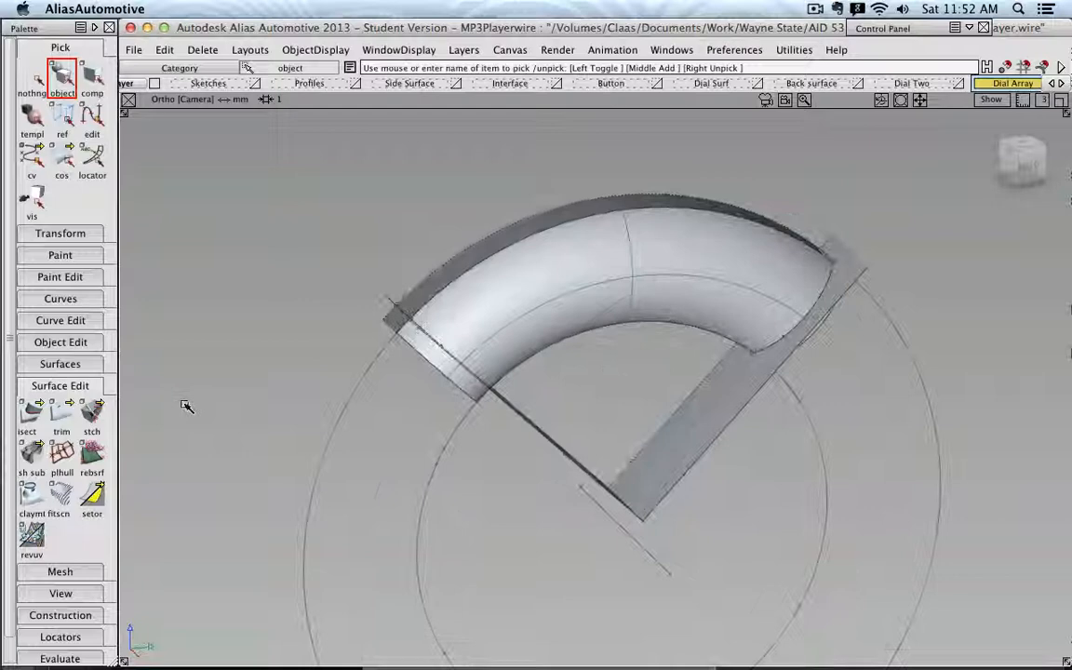
{"action": "left_click", "coordinate": [62, 415]}
{"action": "left_click_drag", "start_coordinate": [303, 290], "coordinate": [208, 337], "text": "alt+shift"}
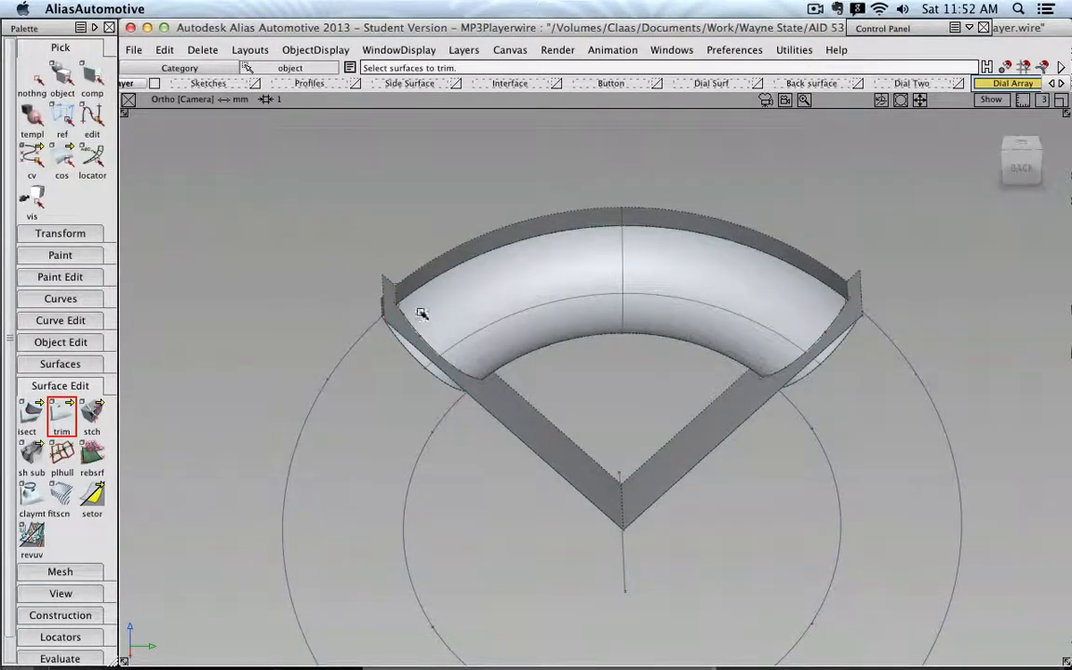
{"action": "left_click", "coordinate": [533, 435]}
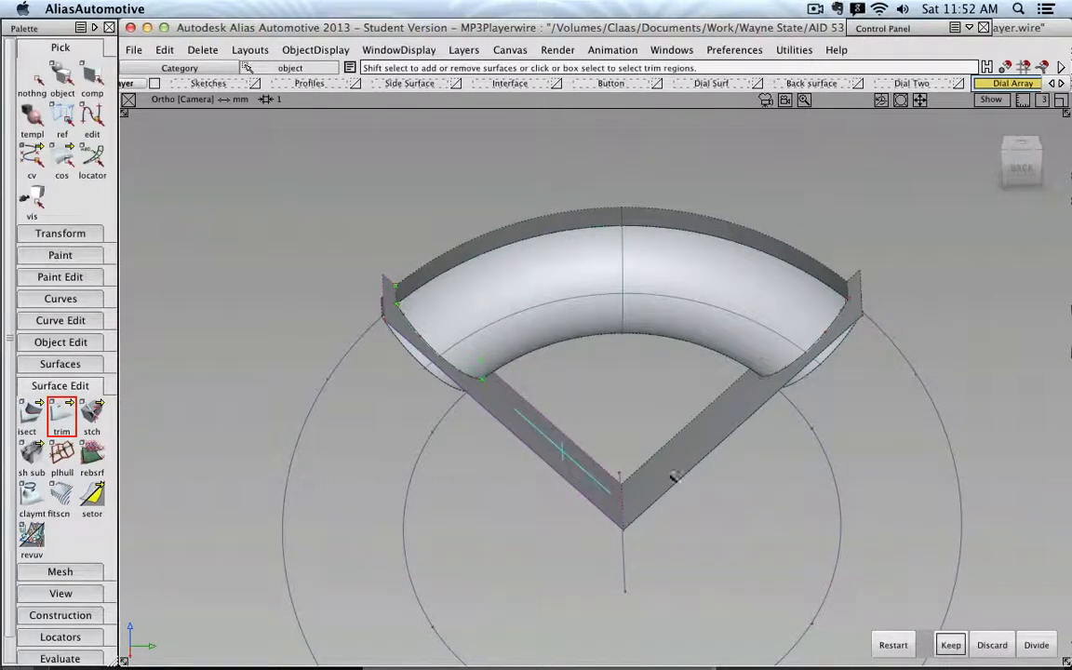
{"action": "left_click", "coordinate": [701, 435]}
{"action": "left_click", "coordinate": [994, 644]}
Trim the inner draft surface, keeping only the middle portion between the two end caps
{"action": "left_click_drag", "start_coordinate": [865, 445], "coordinate": [599, 445], "text": "alt+shift"}
{"action": "left_click", "coordinate": [729, 407]}
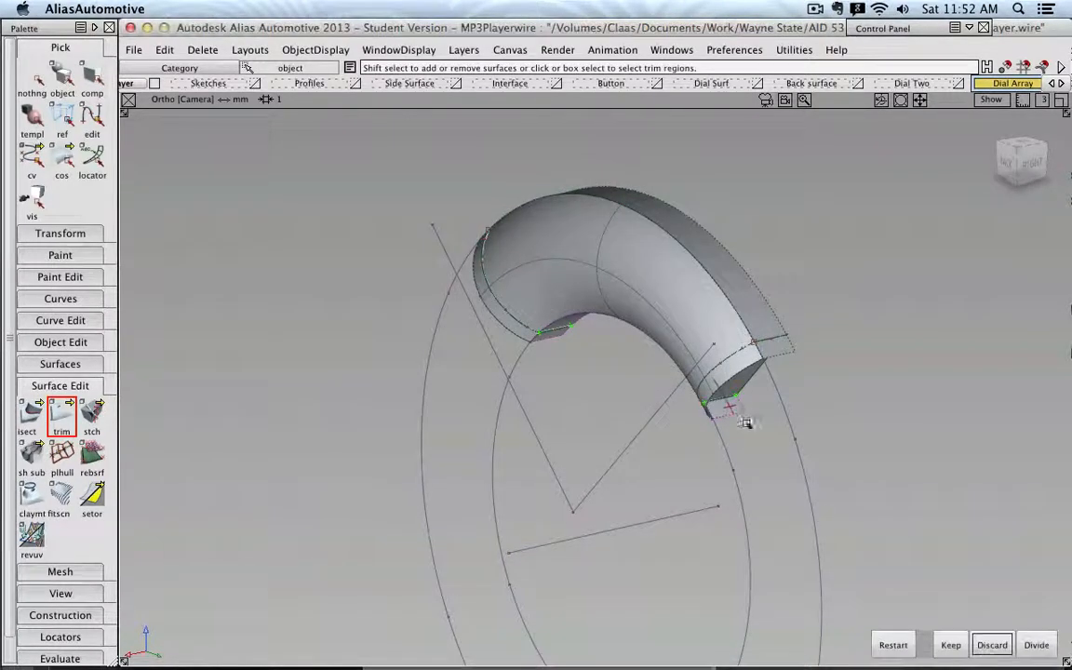
{"action": "left_click_drag", "start_coordinate": [885, 616], "coordinate": [558, 407], "text": "alt+shift"}
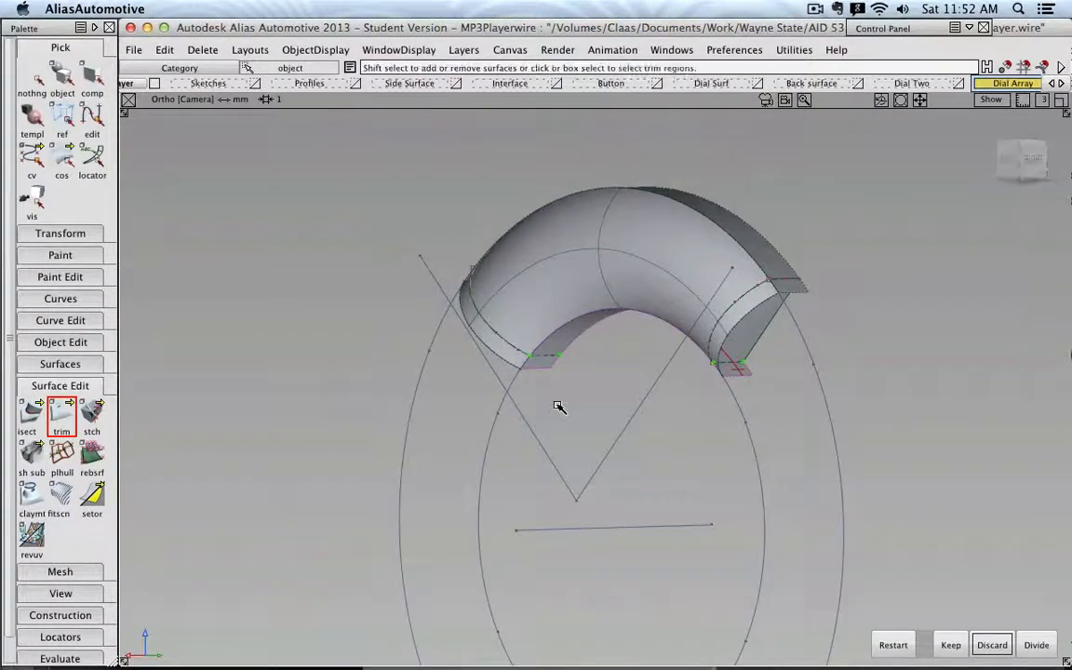
{"action": "left_click", "coordinate": [567, 346]}
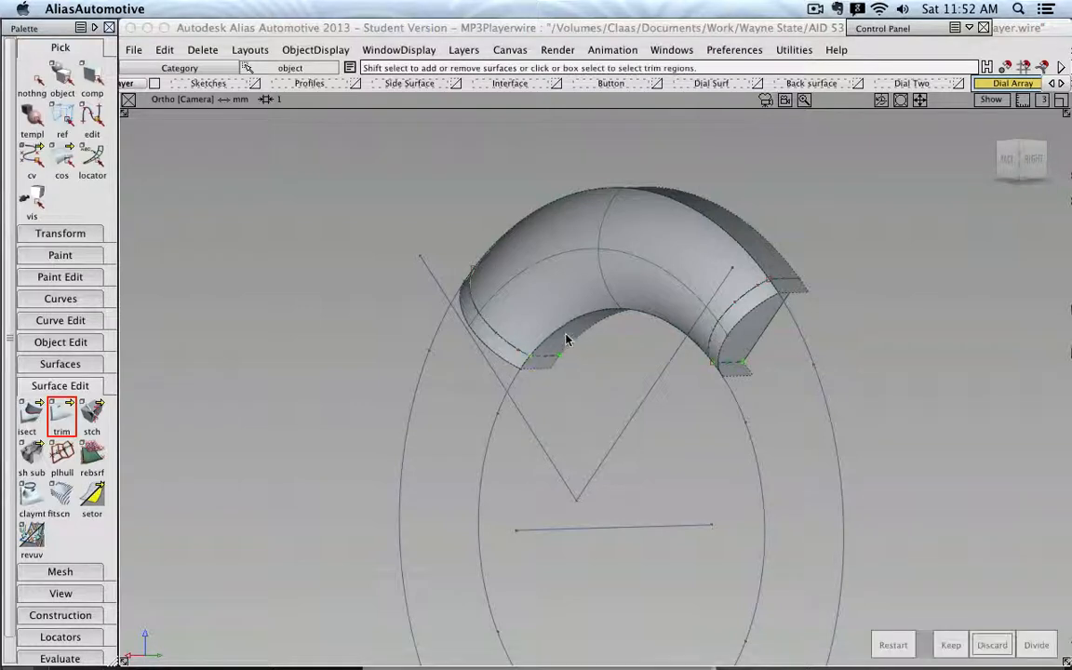
{"action": "left_click", "coordinate": [949, 642]}
Trim the birail surface and the outer draft surface, keeping the portions between the two end caps
{"action": "left_click", "coordinate": [585, 277]}
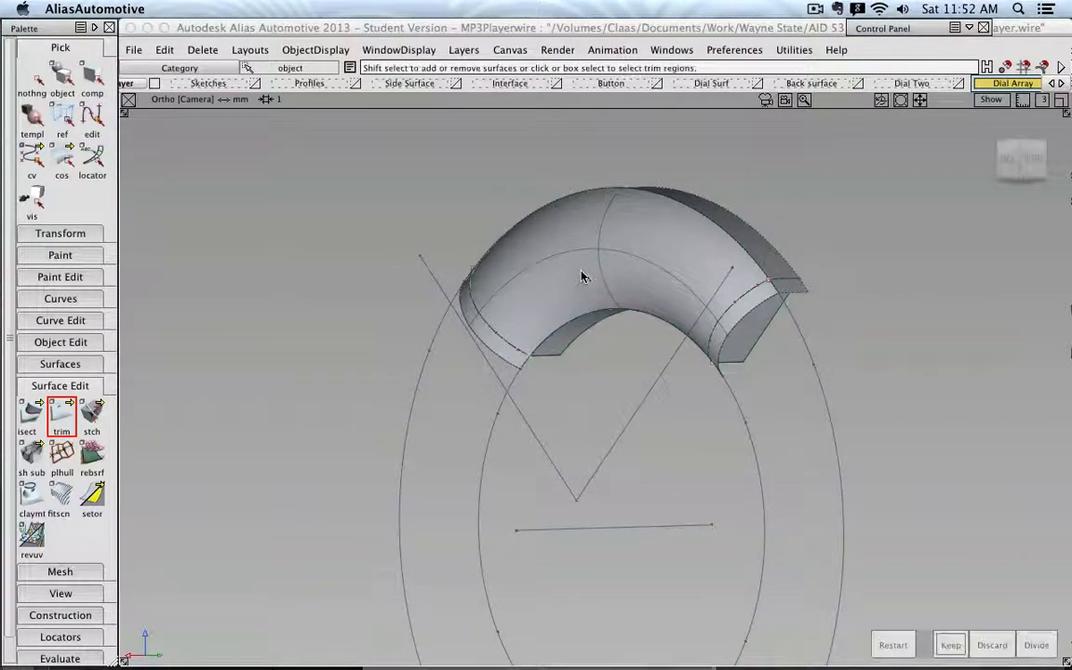
{"action": "left_click", "coordinate": [949, 642]}
{"action": "left_click_drag", "start_coordinate": [625, 301], "coordinate": [665, 346], "text": "alt+shift"}
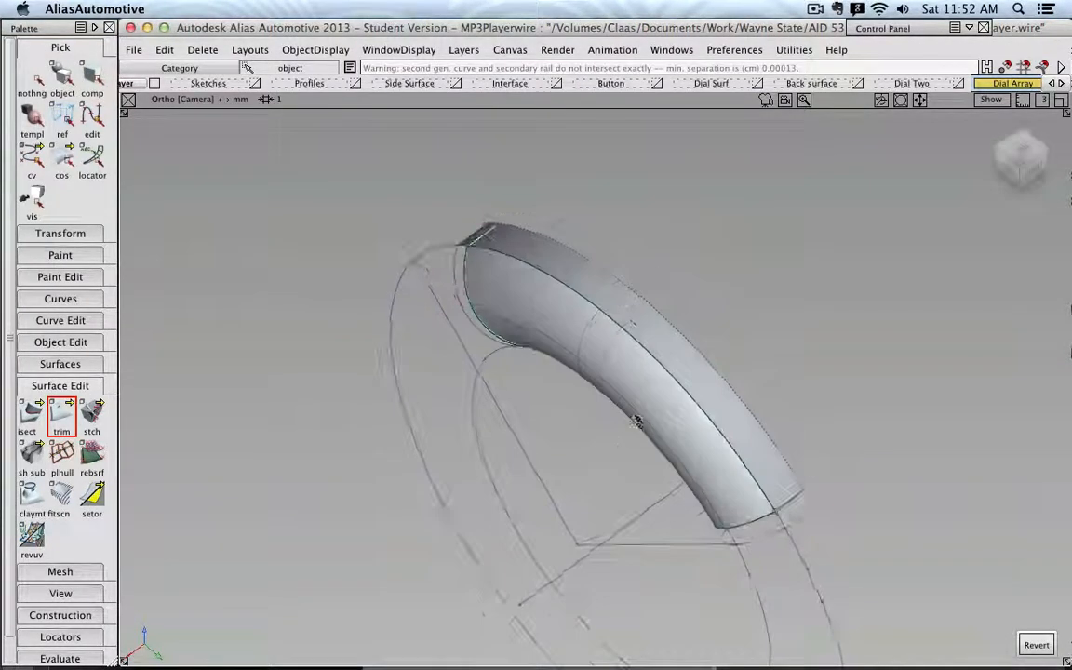
{"action": "left_click", "coordinate": [667, 349]}
{"action": "left_click", "coordinate": [951, 645]}
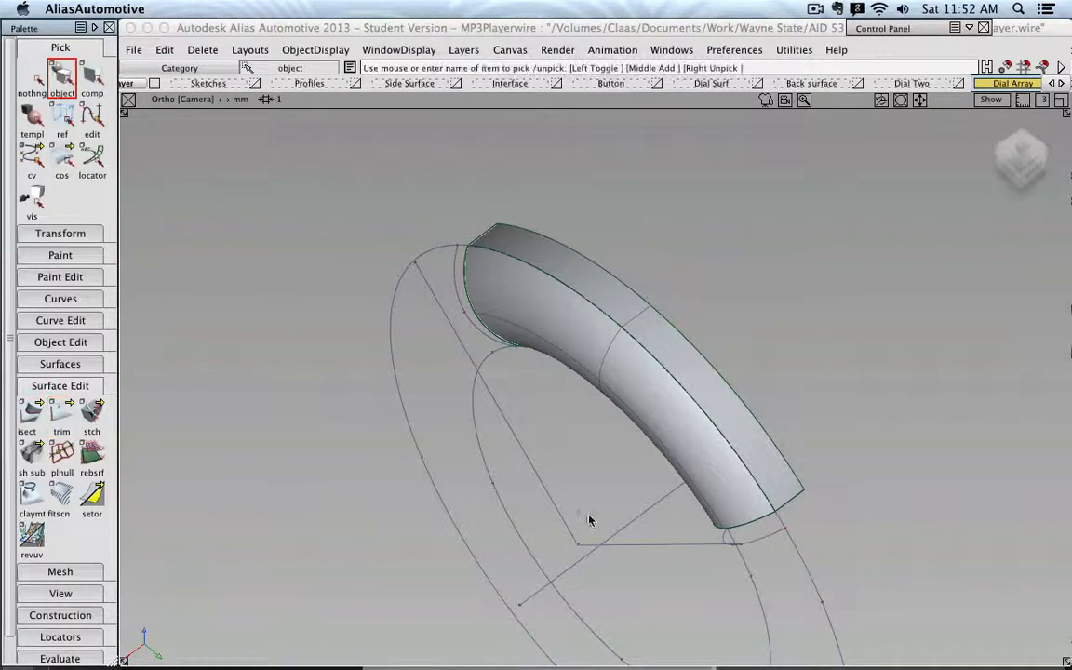
{"action": "left_click_drag", "start_coordinate": [589, 520], "coordinate": [817, 333], "text": "alt+shift"}
{"action": "left_click_drag", "start_coordinate": [68, 408], "coordinate": [66, 380]}
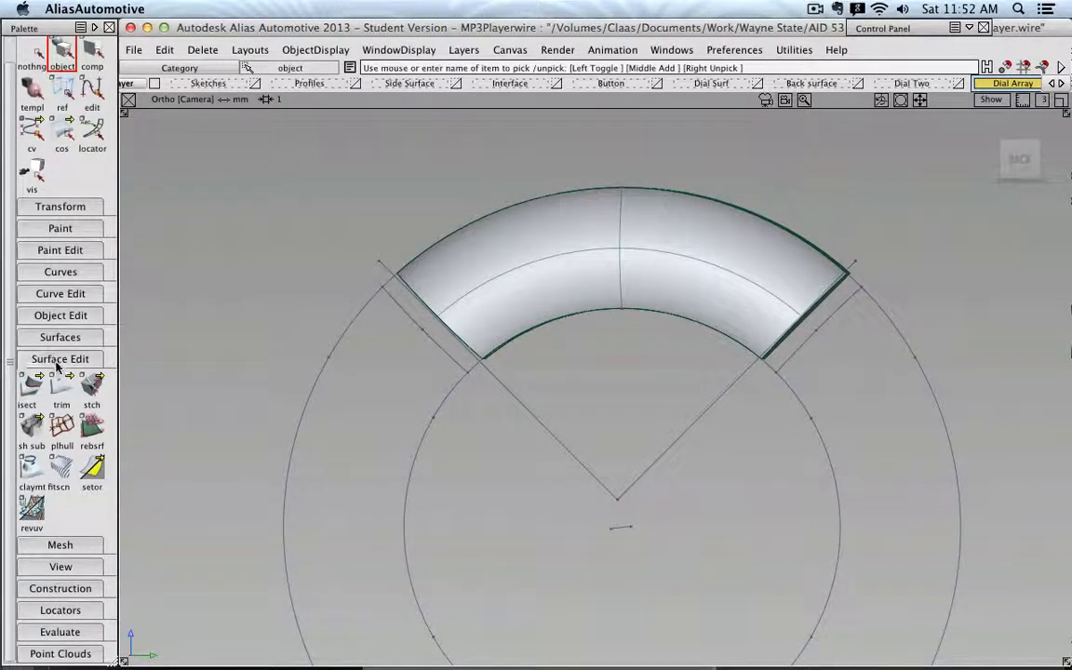
Start a Round and pick the edges around one end cap plus the segment's long outer and inner upper edges
{"action": "left_click", "coordinate": [58, 361]}
{"action": "left_click", "coordinate": [65, 363]}
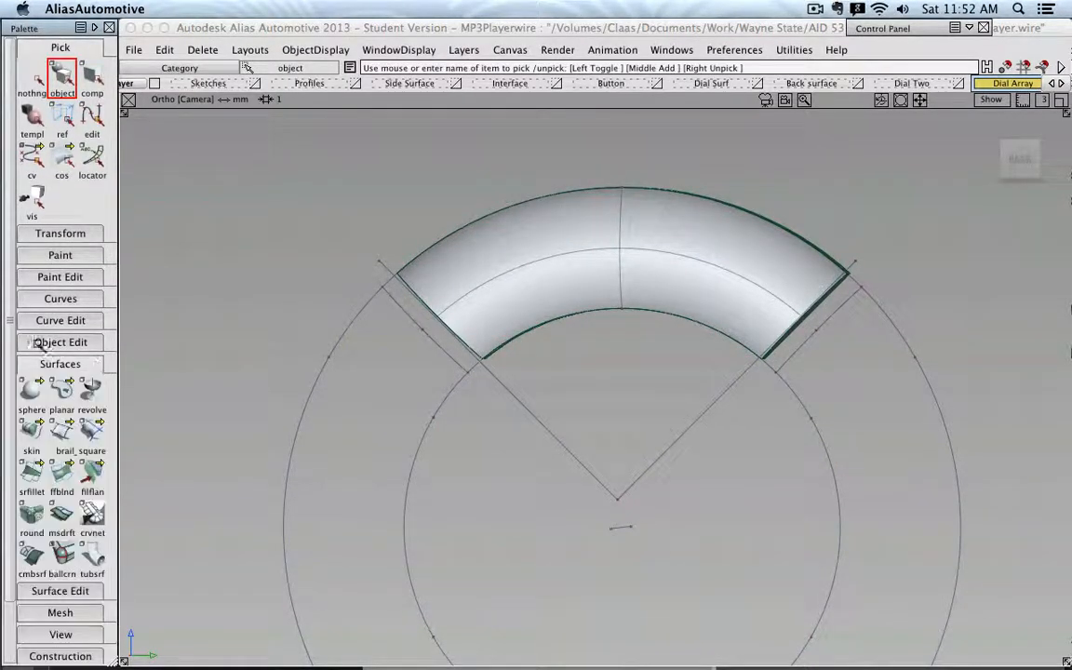
{"action": "left_click", "coordinate": [31, 514]}
{"action": "left_click_drag", "start_coordinate": [749, 394], "coordinate": [443, 392], "text": "alt+shift"}
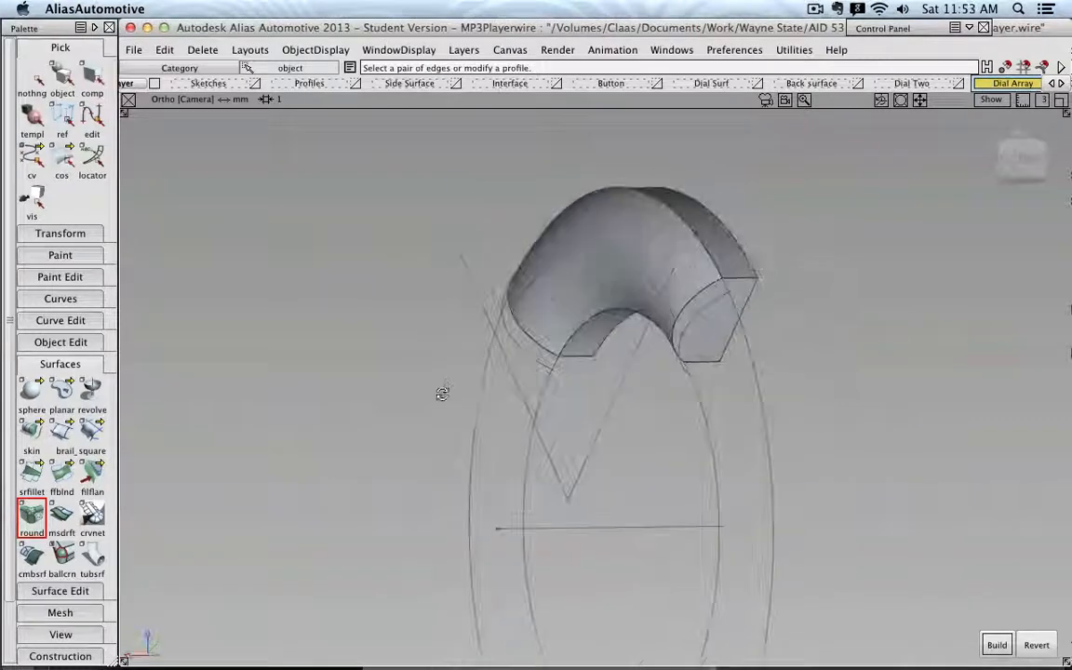
{"action": "right_click_drag", "start_coordinate": [790, 198], "coordinate": [834, 208], "text": "alt+shift"}
{"action": "middle_click_drag", "start_coordinate": [834, 209], "coordinate": [700, 269], "text": "alt+shift"}
{"action": "left_click", "coordinate": [701, 271]}
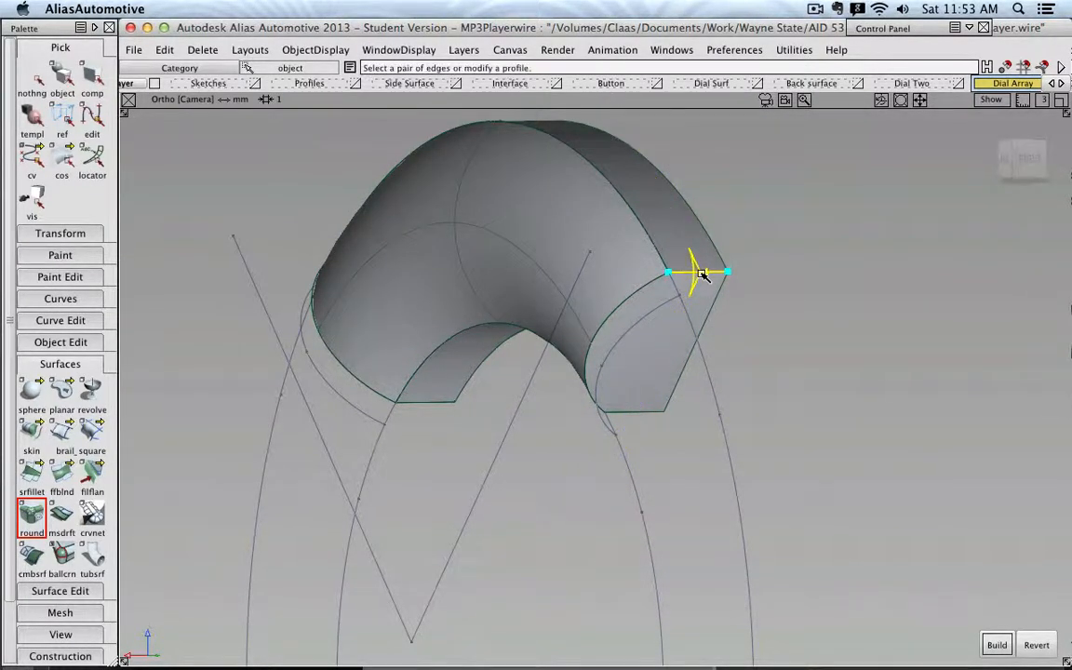
{"action": "left_click", "coordinate": [641, 287]}
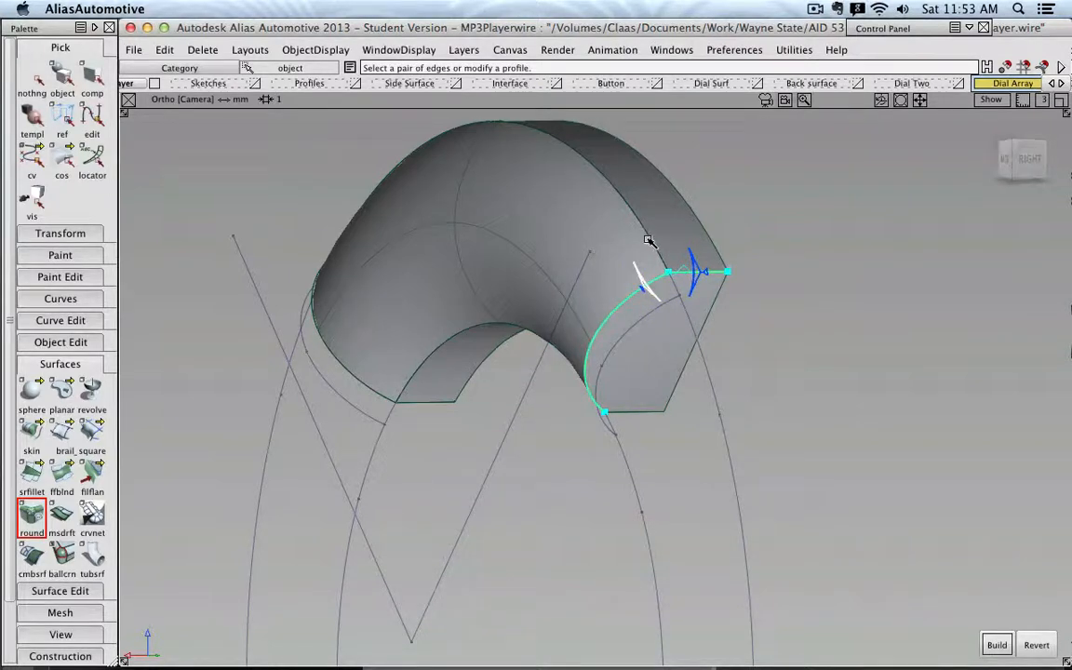
{"action": "left_click", "coordinate": [649, 240]}
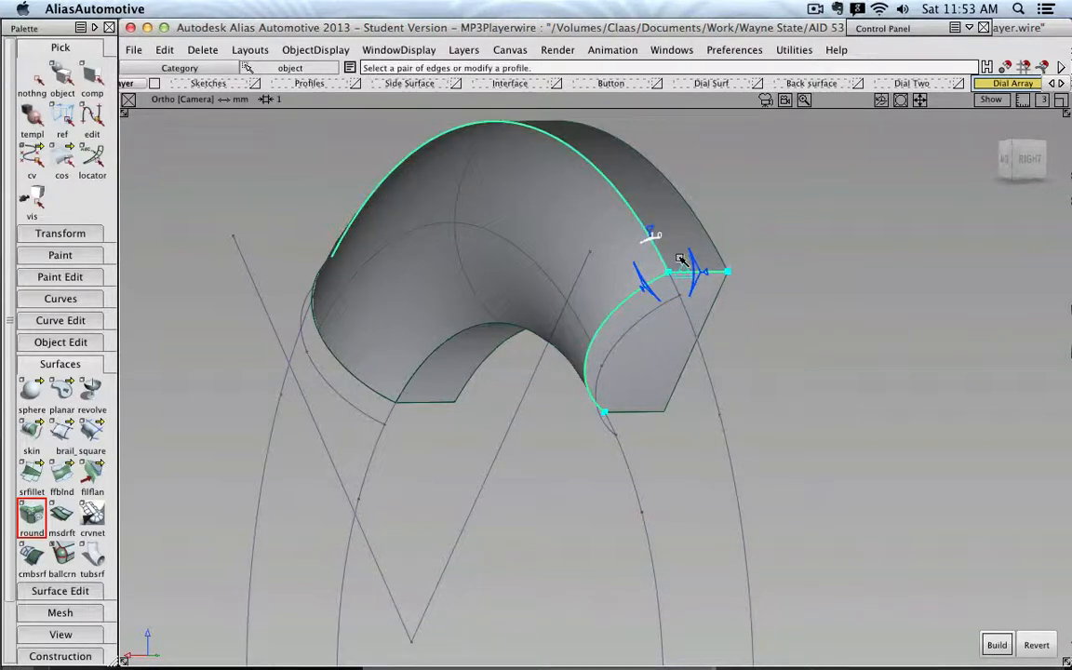
{"action": "left_click", "coordinate": [649, 415]}
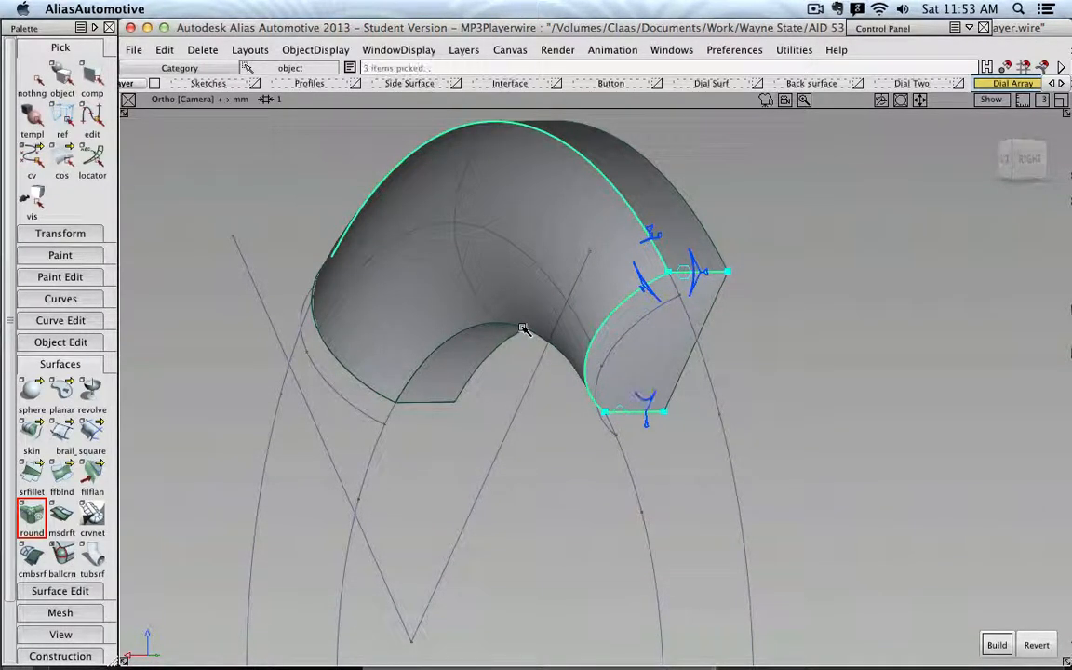
{"action": "left_click", "coordinate": [486, 323]}
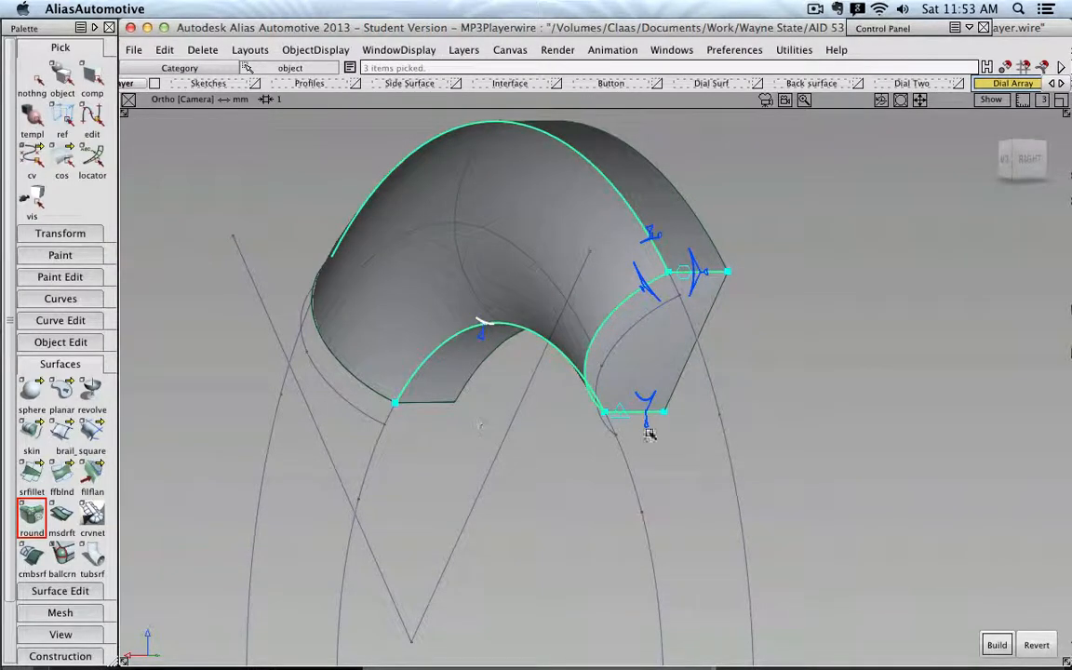
{"action": "left_click", "coordinate": [623, 416]}
Add the corner edges and arc of the opposite end cap to the Round, build it, and deselect everything
{"action": "left_click_drag", "start_coordinate": [603, 432], "coordinate": [618, 344], "text": "alt+shift"}
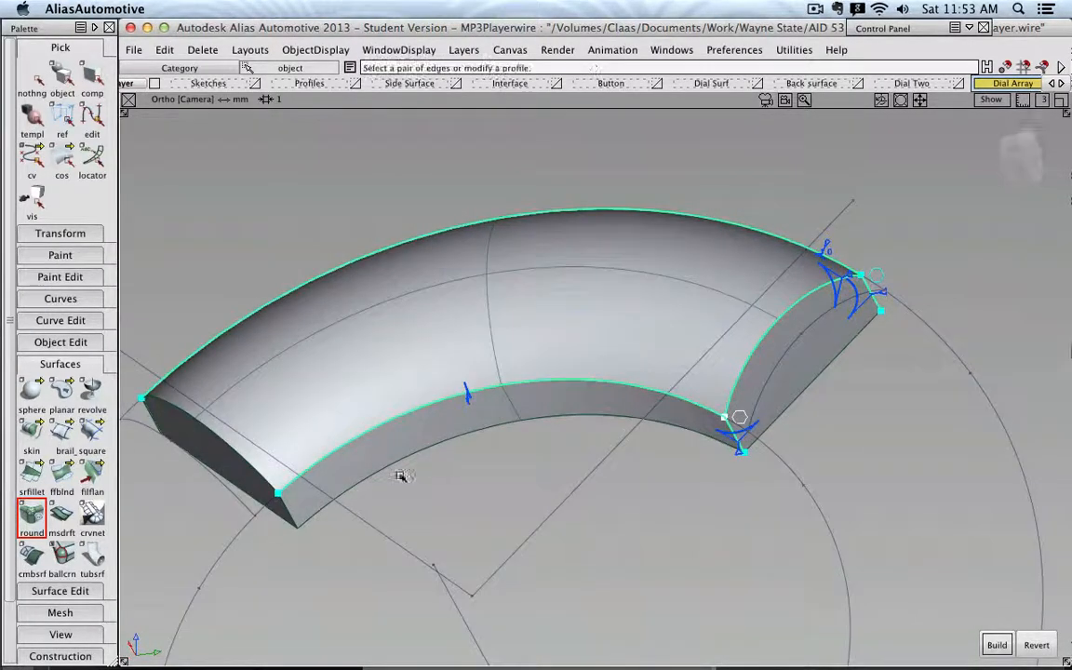
{"action": "left_click", "coordinate": [294, 514]}
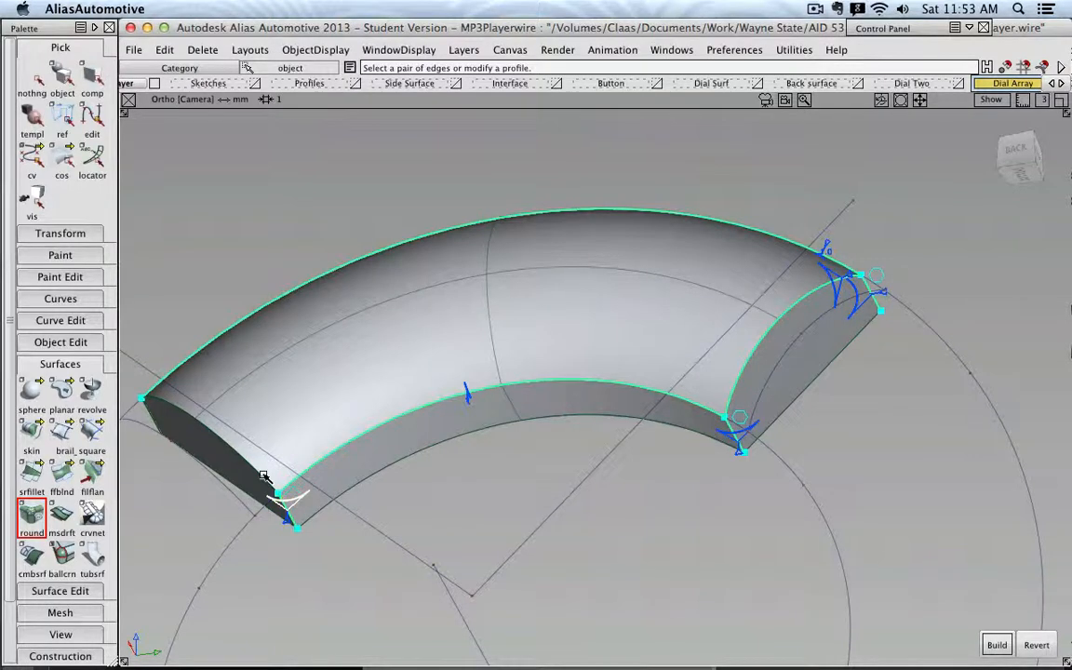
{"action": "left_click_drag", "start_coordinate": [222, 372], "coordinate": [604, 479], "text": "alt+shift"}
{"action": "left_click", "coordinate": [268, 304]}
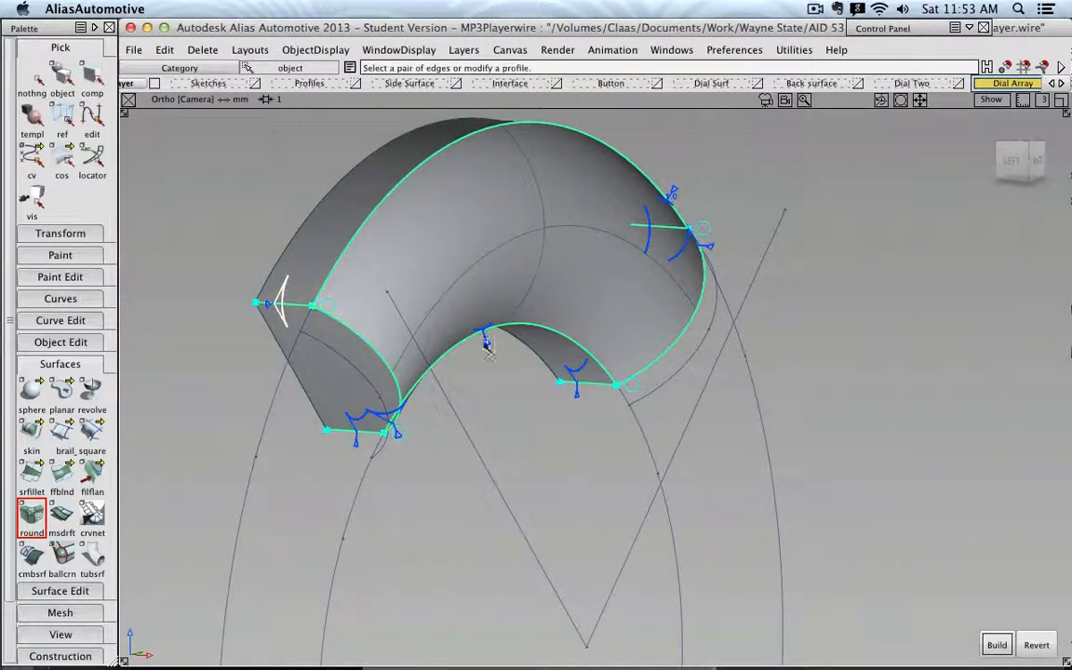
{"action": "left_click", "coordinate": [994, 643]}
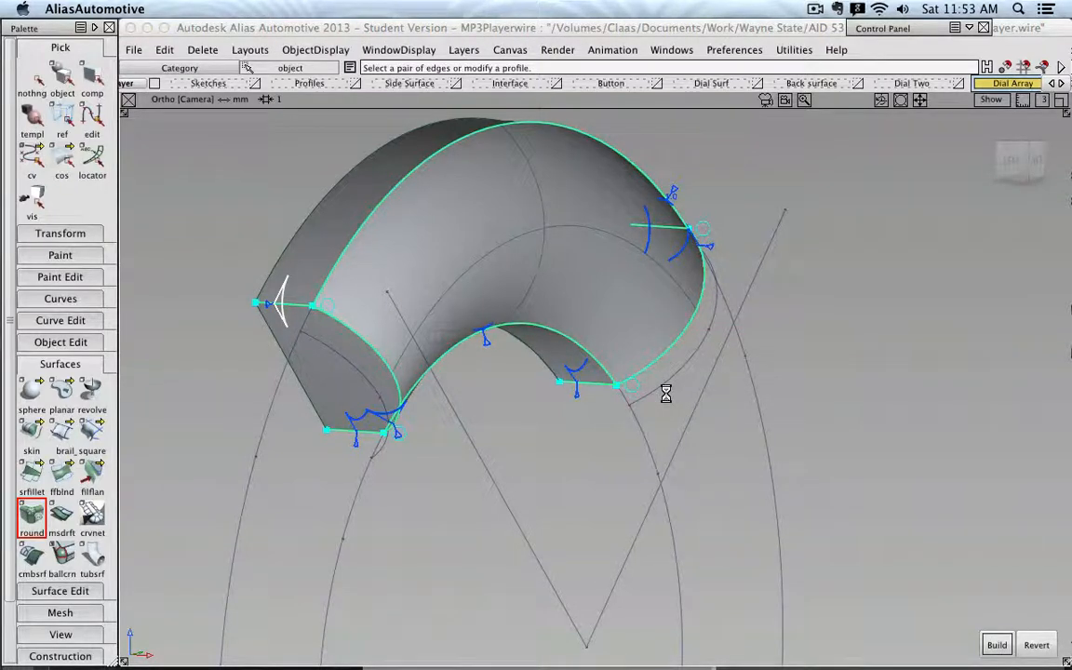
{"action": "left_click", "coordinate": [31, 74]}
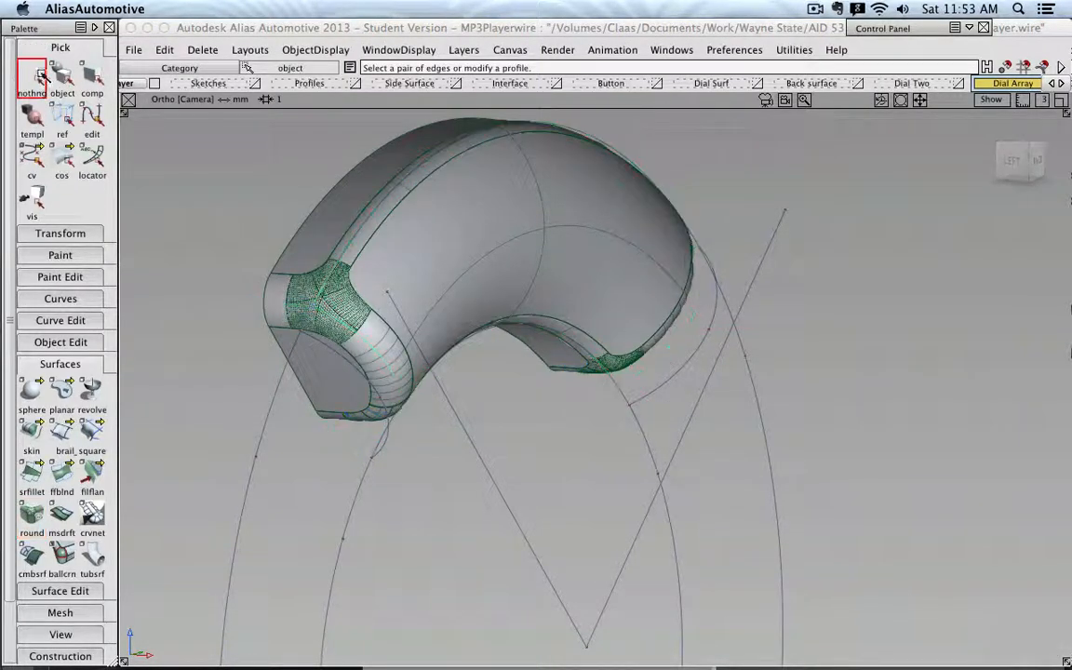
{"action": "left_click", "coordinate": [61, 75]}
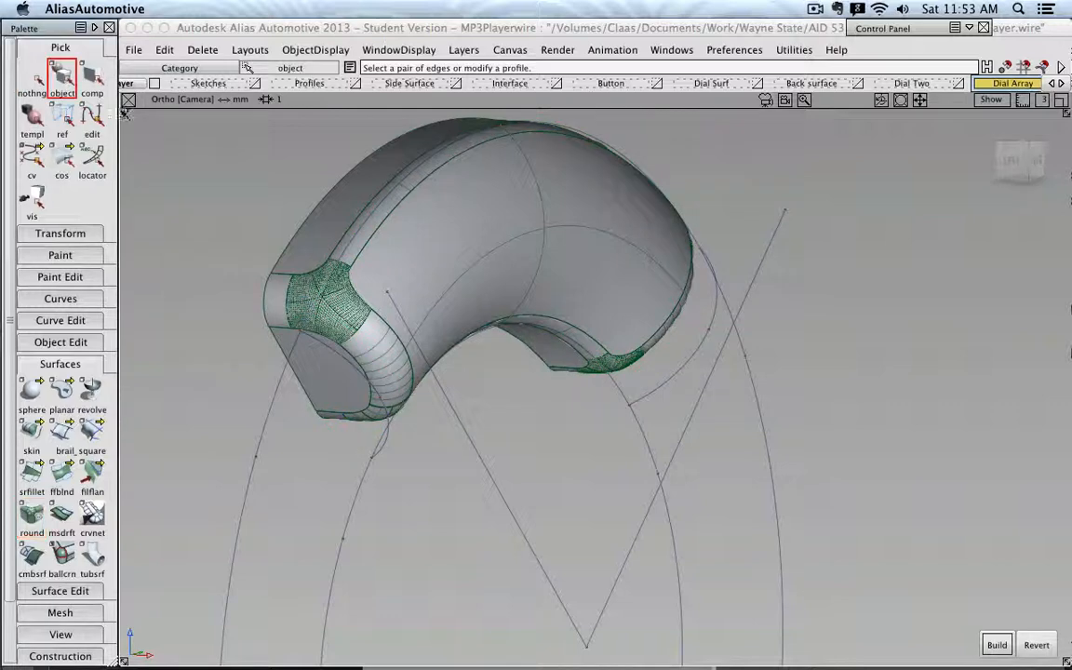
Select all surfaces of the rounded segment in the Back view, then copy and paste them in place
{"action": "left_click", "coordinate": [1016, 162]}
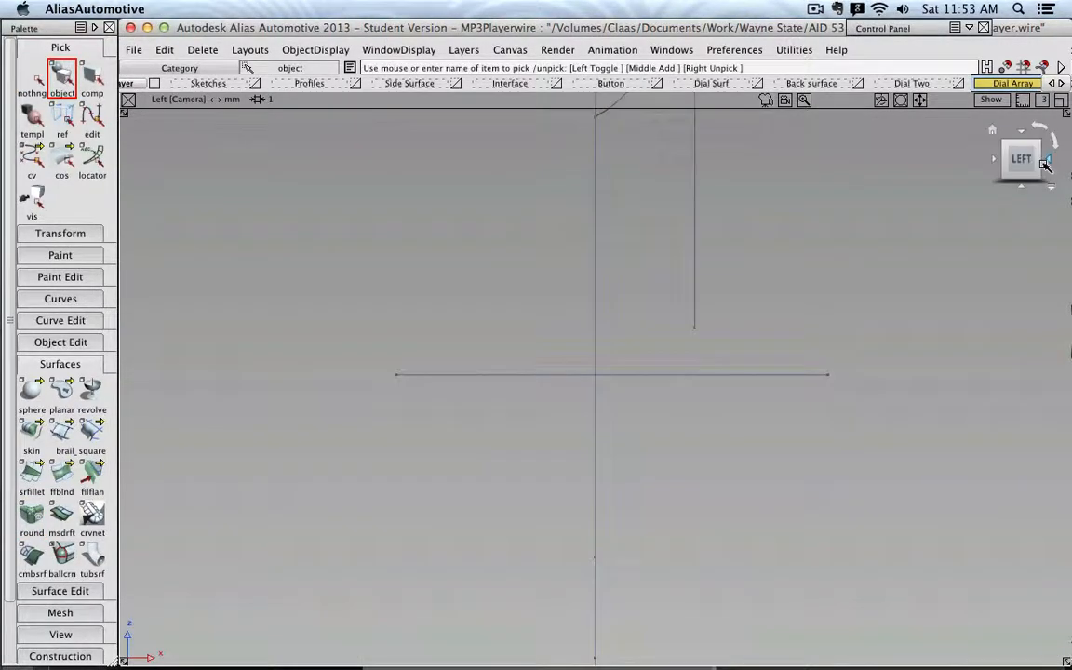
{"action": "left_click", "coordinate": [1049, 161]}
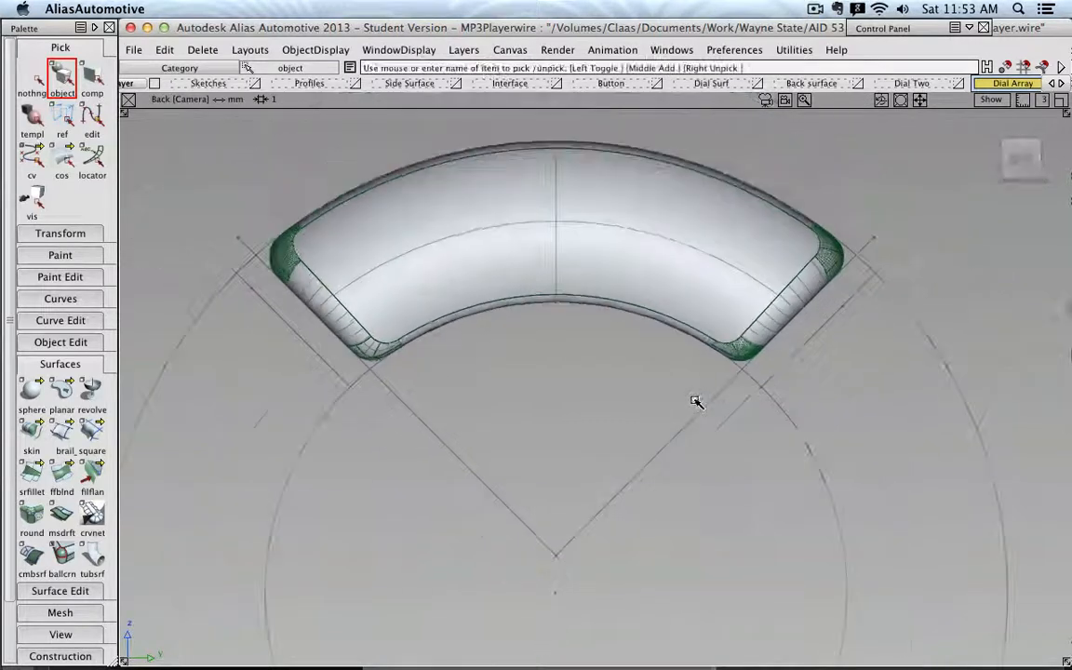
{"action": "middle_click_drag", "start_coordinate": [668, 381], "coordinate": [636, 344], "text": "alt+shift"}
{"action": "right_click_drag", "start_coordinate": [637, 344], "coordinate": [646, 332], "text": "alt+shift"}
{"action": "middle_click_drag", "start_coordinate": [646, 332], "coordinate": [634, 302], "text": "alt+shift"}
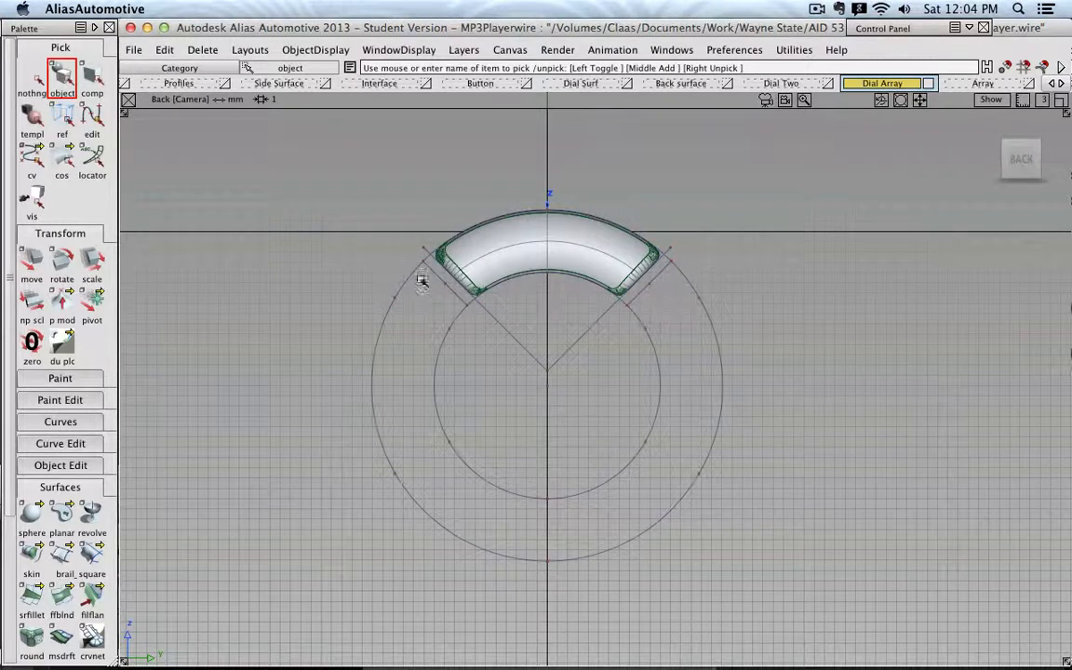
{"action": "left_click", "coordinate": [92, 76]}
{"action": "left_click_drag", "start_coordinate": [416, 164], "coordinate": [681, 305]}
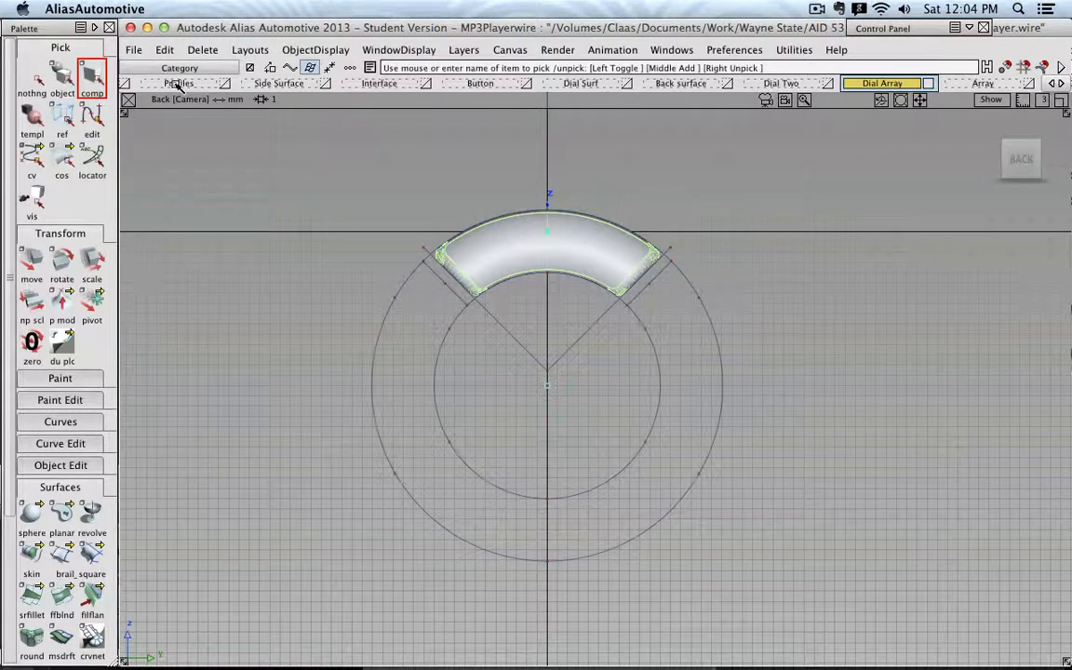
{"action": "left_click", "coordinate": [164, 51]}
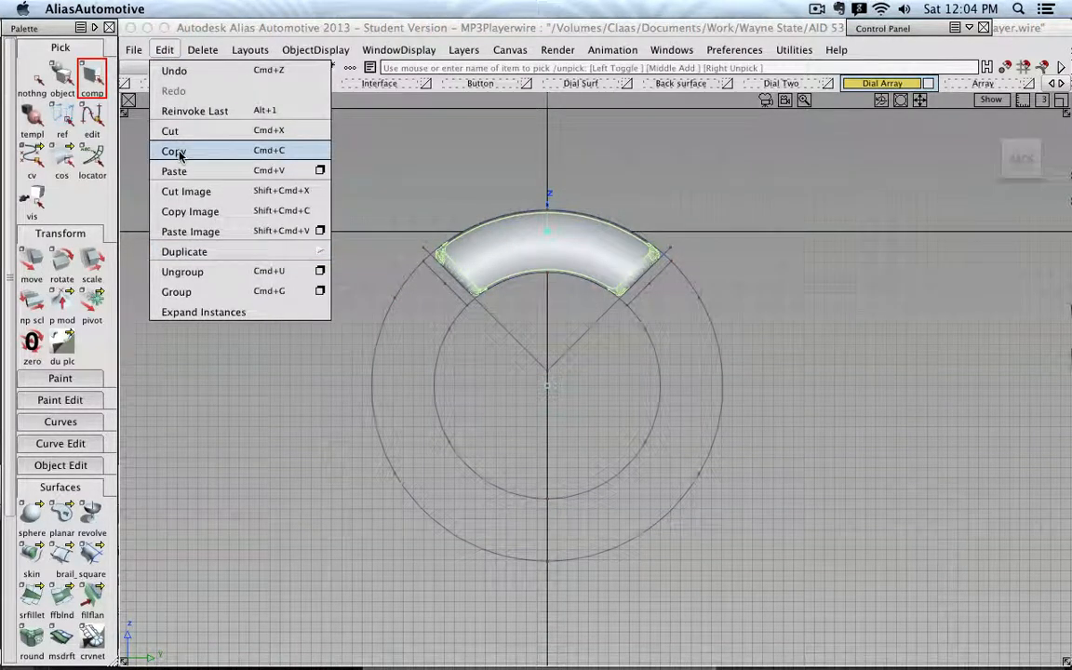
{"action": "left_click", "coordinate": [180, 154]}
{"action": "left_click", "coordinate": [164, 51]}
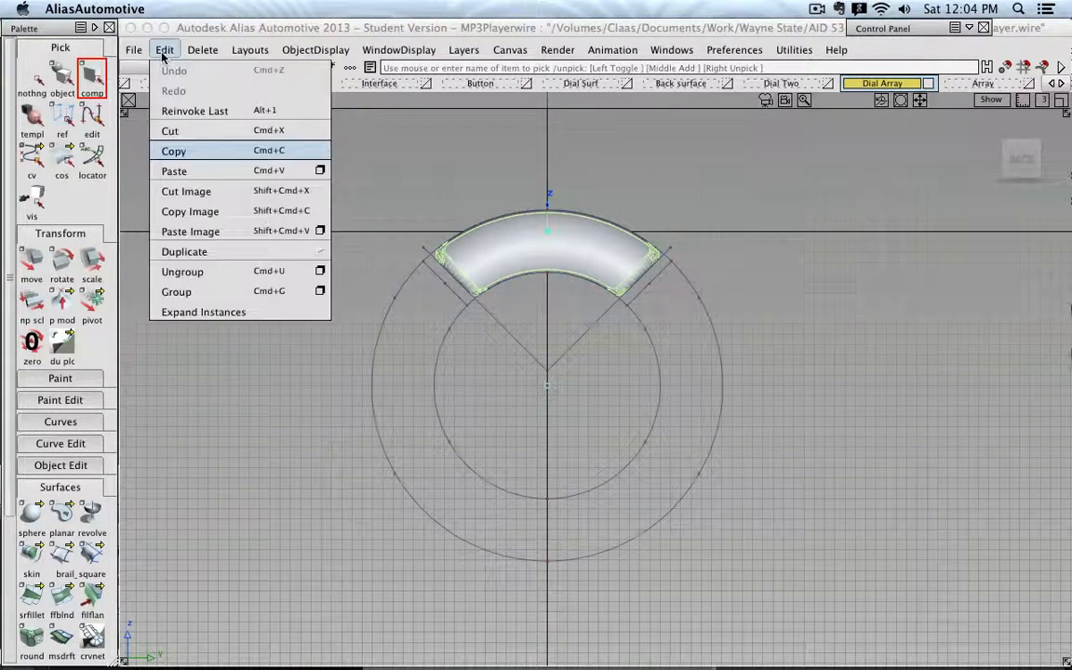
{"action": "left_click", "coordinate": [175, 173]}
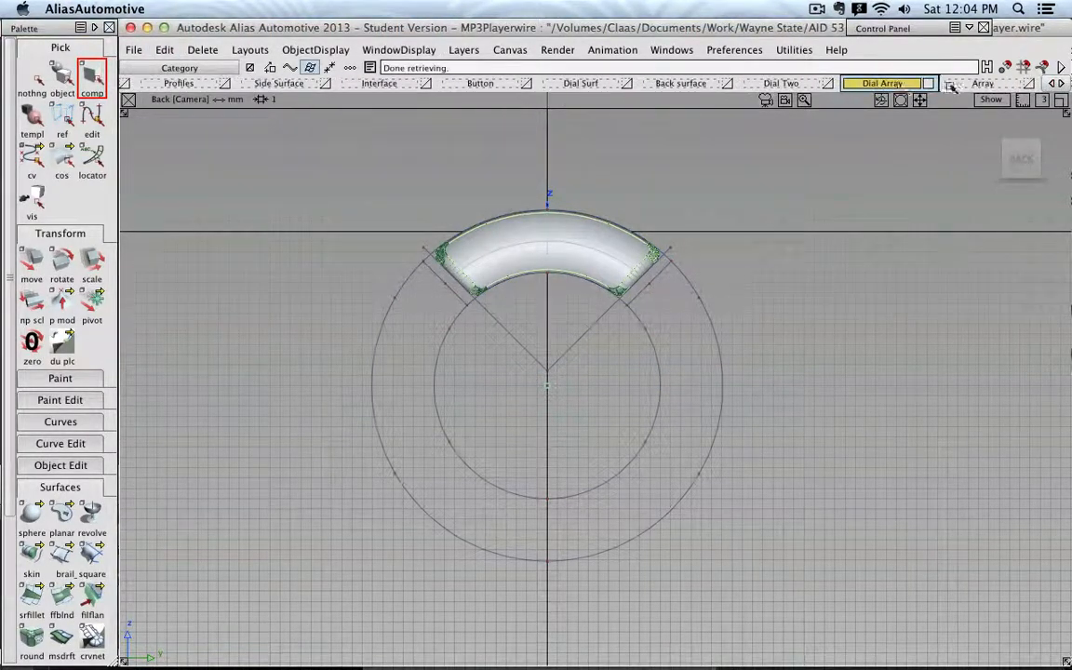
Assign the pasted segment surfaces to the Array layer and hide the Dial Array layer
{"action": "left_click", "coordinate": [968, 85]}
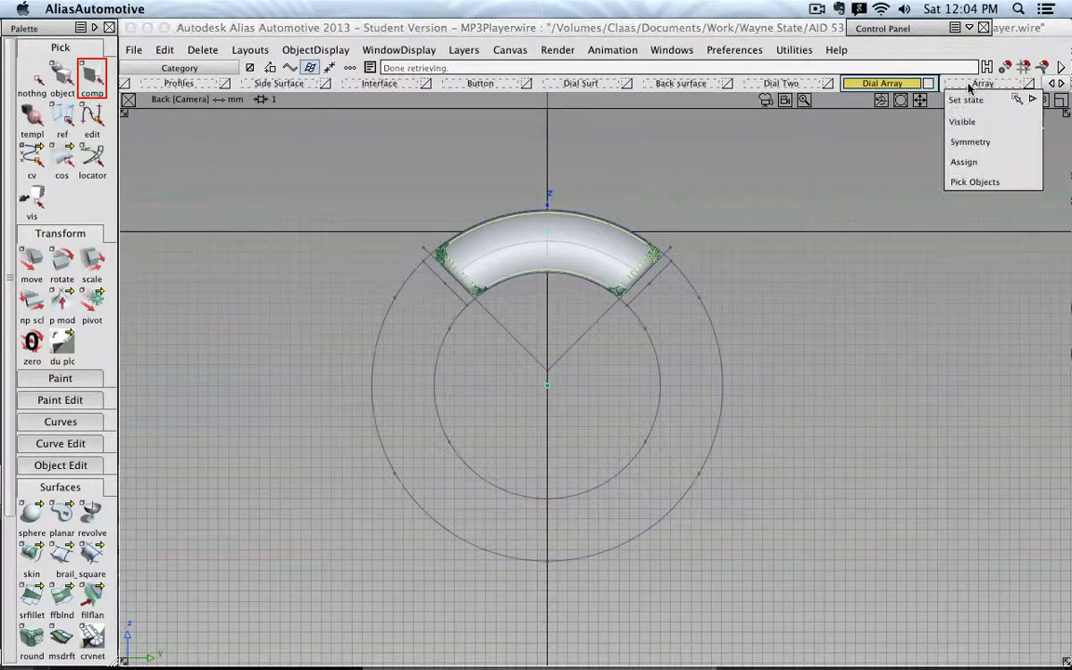
{"action": "left_click", "coordinate": [964, 161]}
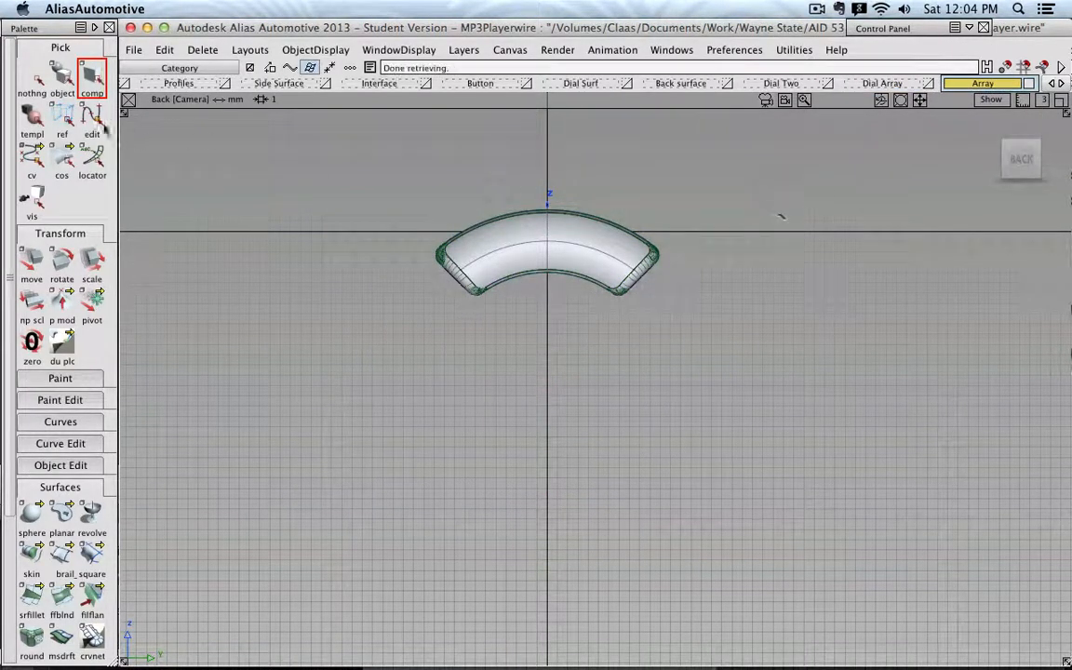
{"action": "left_click", "coordinate": [61, 76]}
{"action": "left_click_drag", "start_coordinate": [354, 165], "coordinate": [707, 320]}
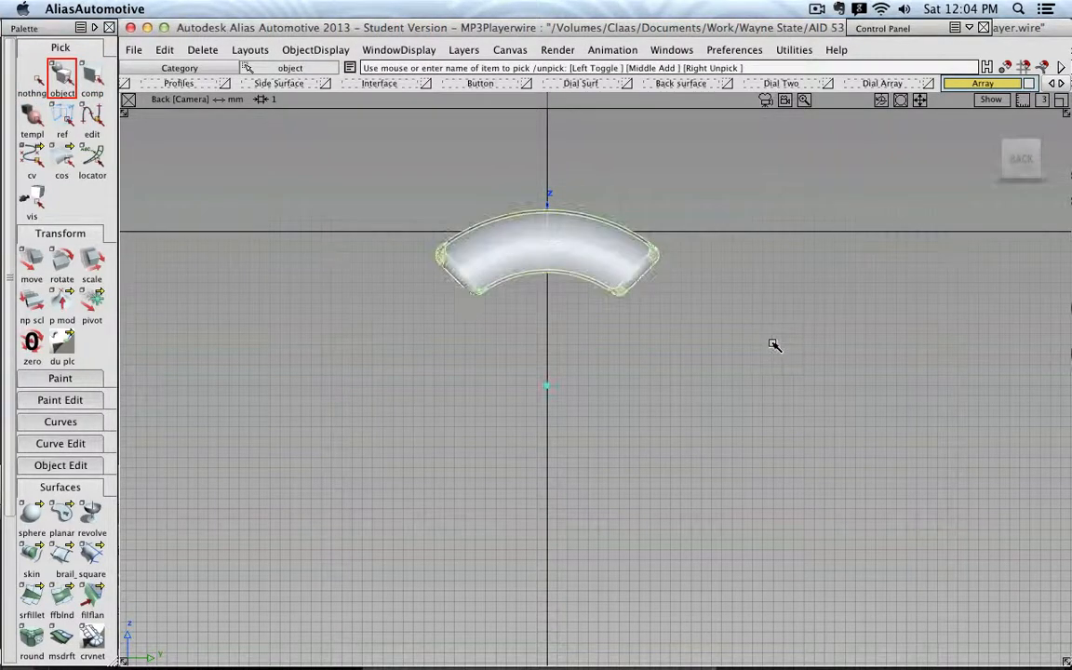
{"action": "left_click", "coordinate": [35, 80]}
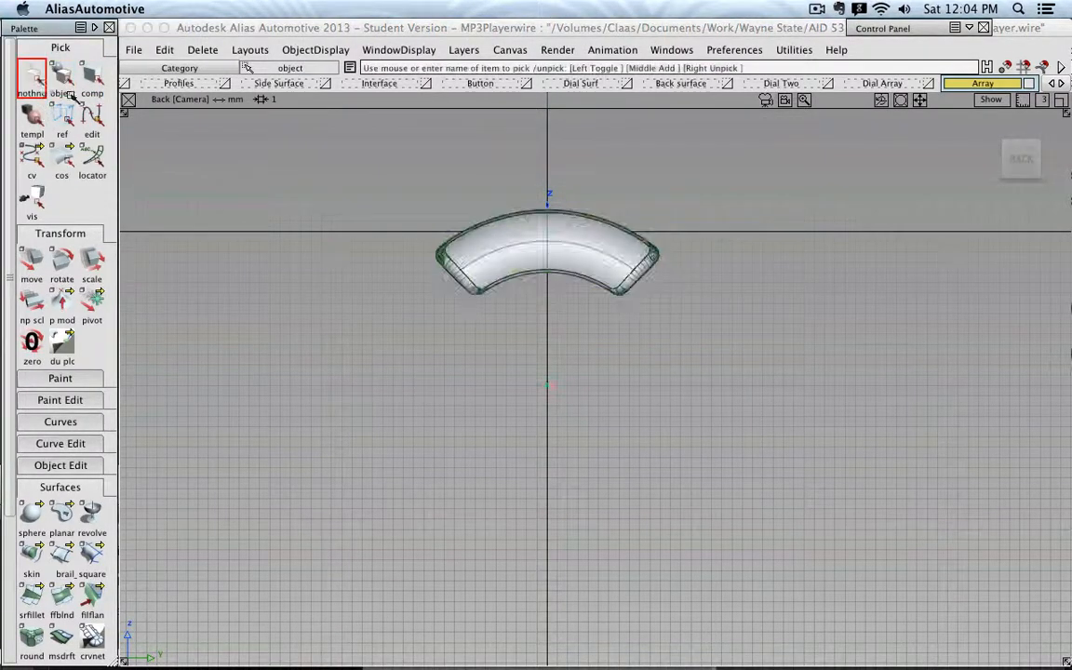
Select all surfaces of the copied segment and delete their construction history
{"action": "left_click_drag", "start_coordinate": [401, 222], "coordinate": [729, 294], "text": "alt+shift"}
{"action": "right_click_drag", "start_coordinate": [730, 295], "coordinate": [523, 251], "text": "alt+shift"}
{"action": "middle_click_drag", "start_coordinate": [446, 252], "coordinate": [507, 411], "text": "alt+shift"}
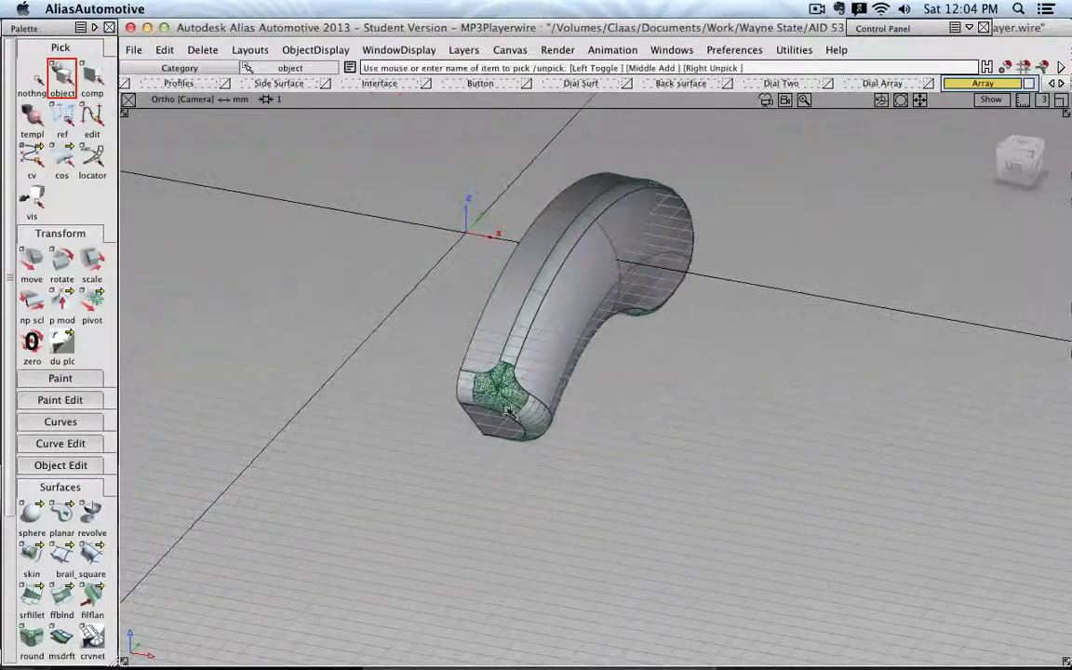
{"action": "left_click", "coordinate": [485, 312]}
{"action": "left_click", "coordinate": [35, 78]}
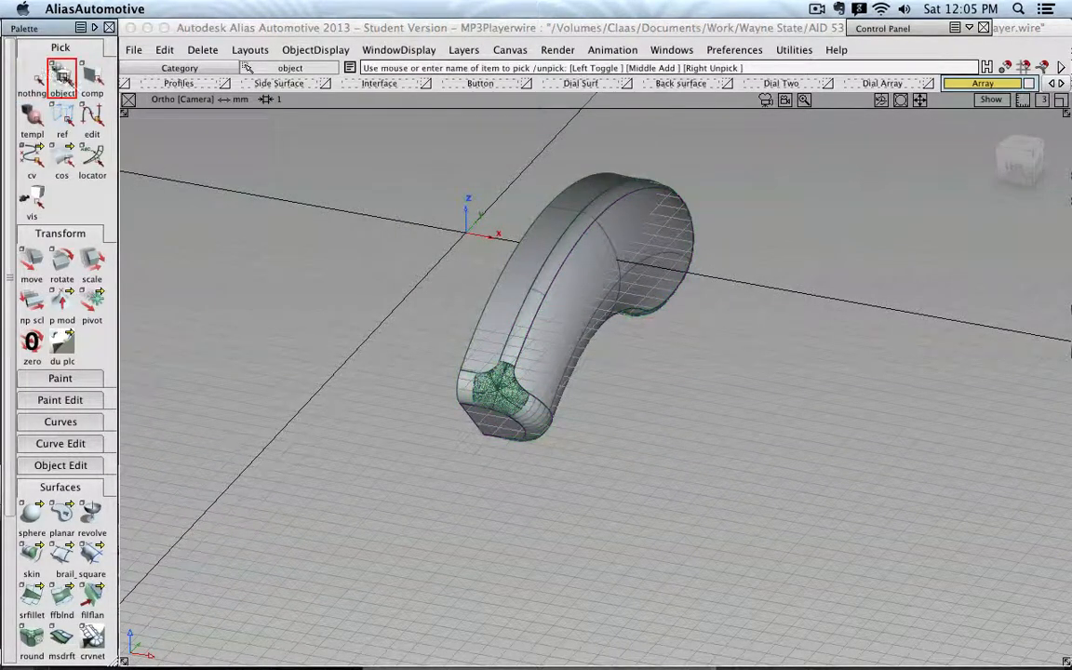
{"action": "left_click_drag", "start_coordinate": [397, 157], "coordinate": [772, 486]}
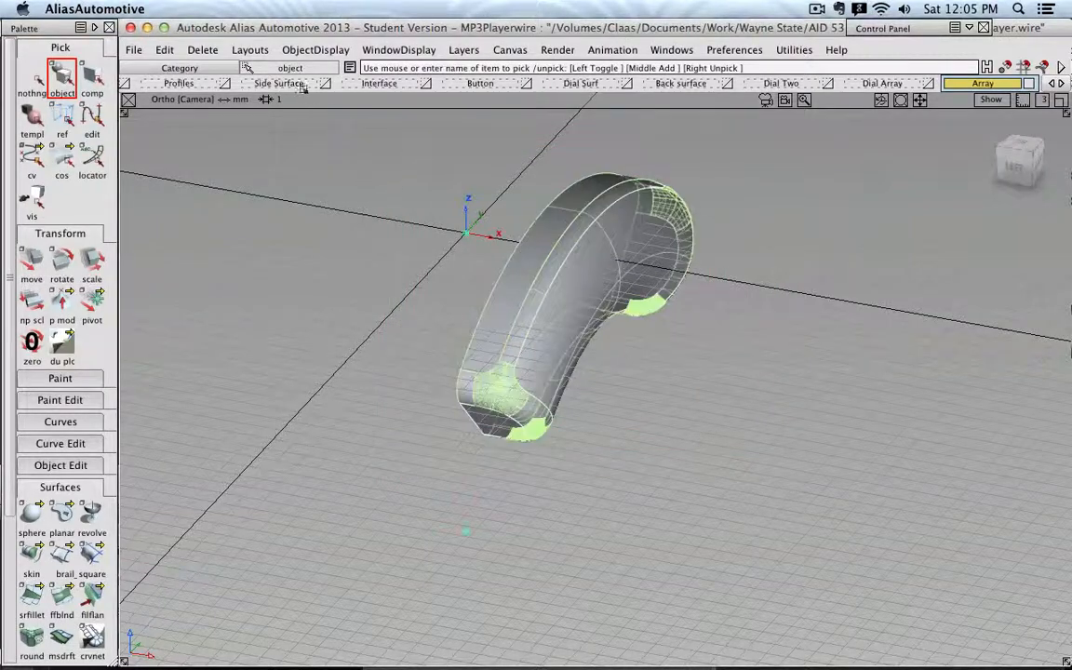
{"action": "left_click", "coordinate": [165, 51]}
{"action": "mouse_move", "coordinate": [202, 55]}
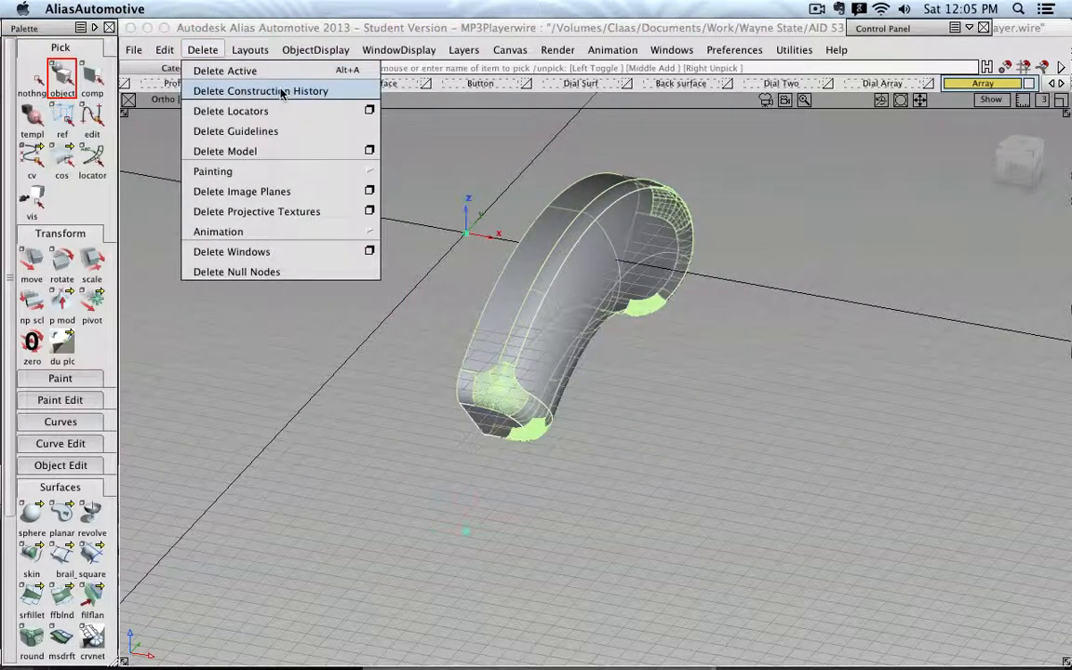
{"action": "left_click", "coordinate": [322, 91]}
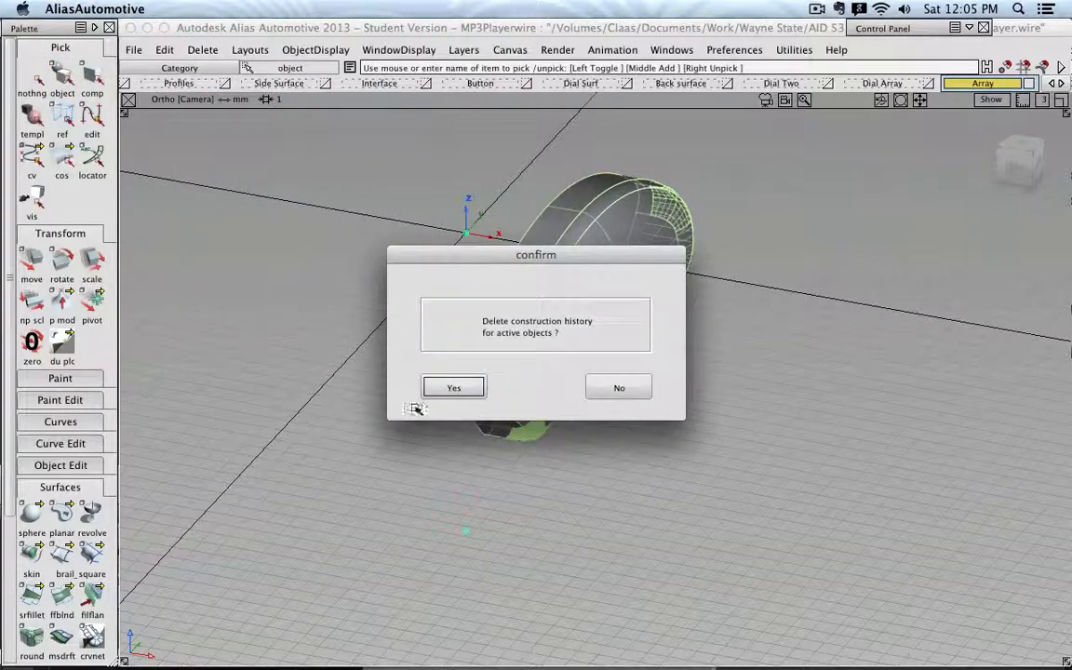
{"action": "left_click", "coordinate": [445, 384]}
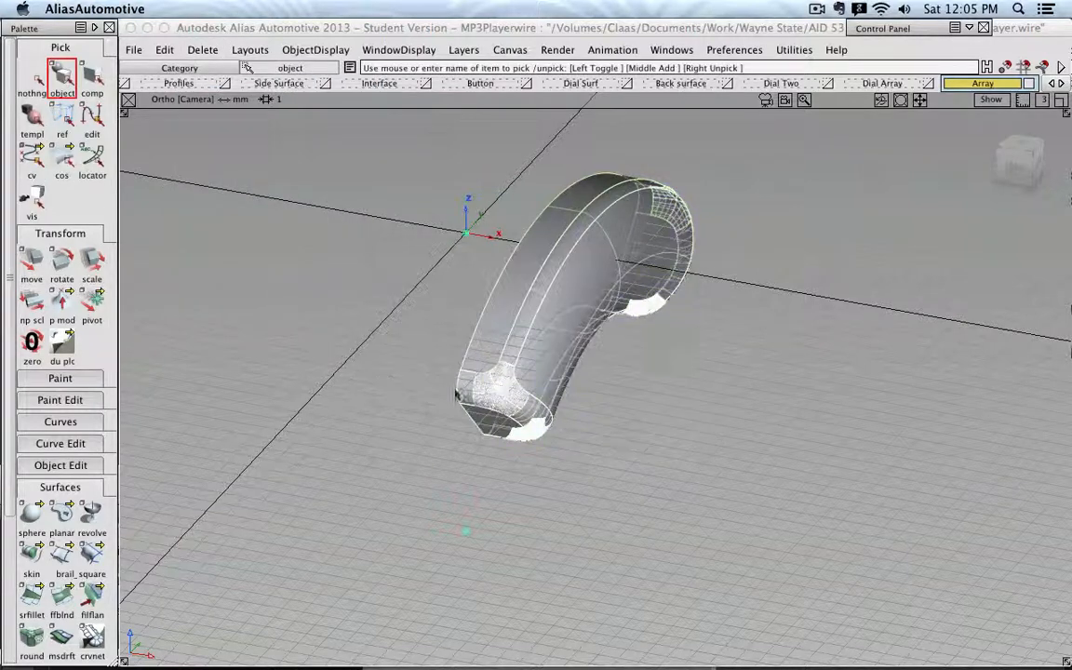
Return to the Back view and group the selected segment surfaces
{"action": "left_click", "coordinate": [1034, 164]}
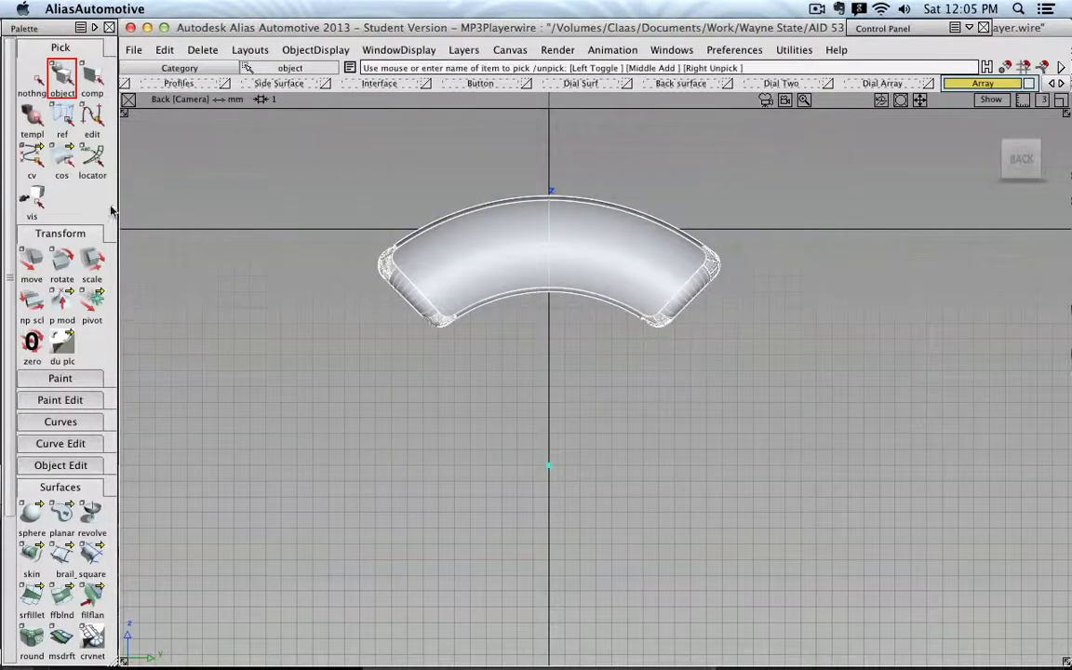
{"action": "left_click", "coordinate": [165, 50]}
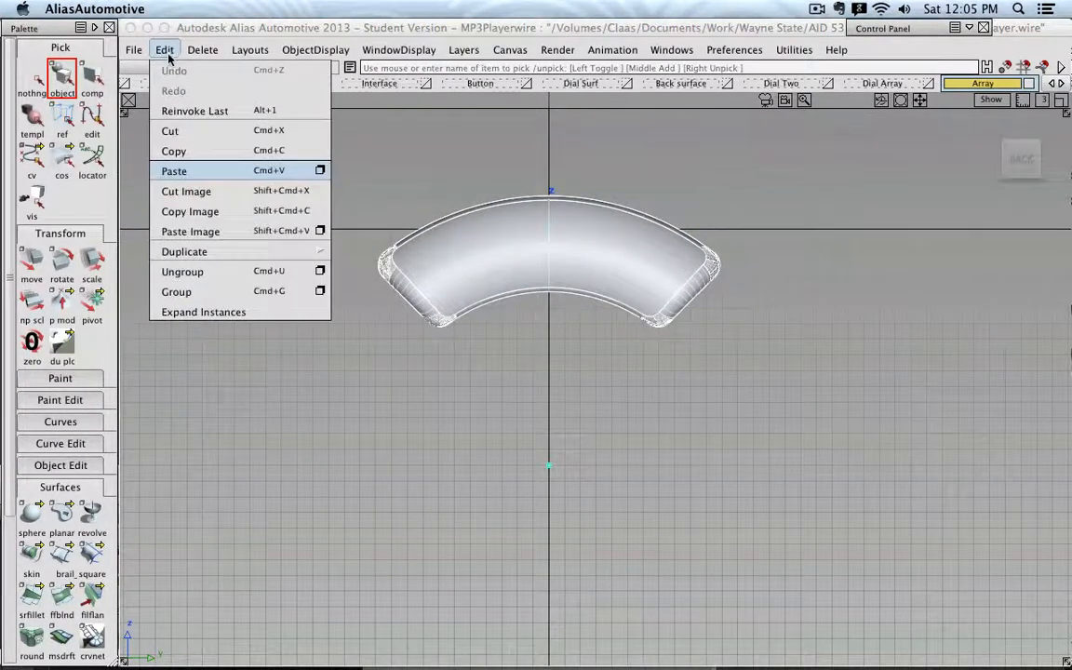
{"action": "left_click", "coordinate": [209, 296]}
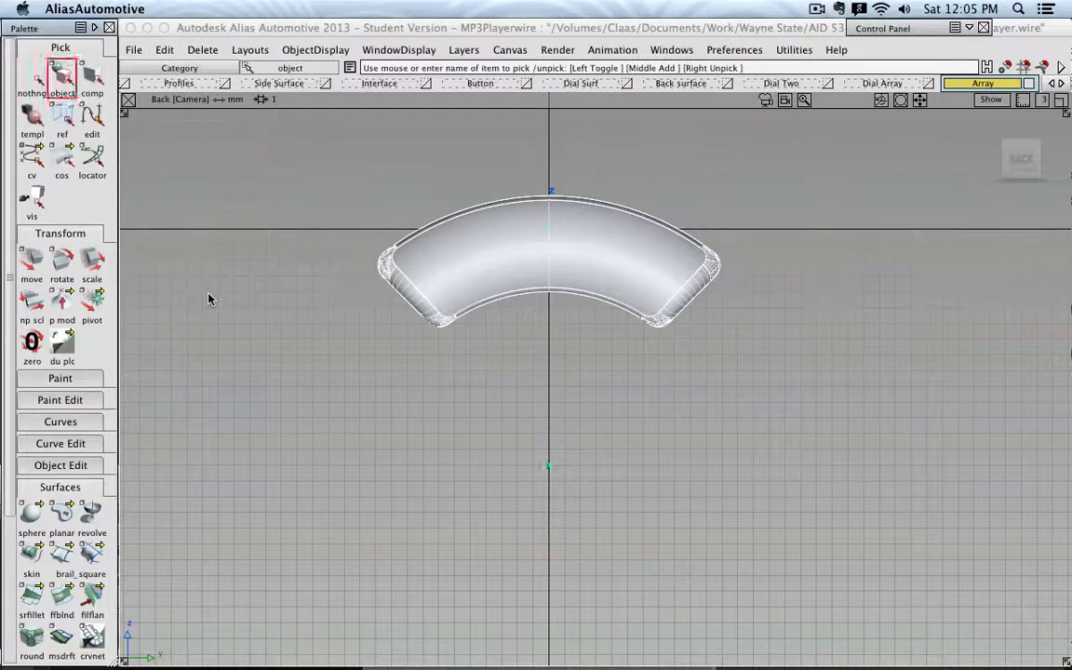
Place the group's pivot at the dial centre between the crossing profile lines, showing the Profiles layer for reference and hiding it again
{"action": "left_click", "coordinate": [91, 302]}
{"action": "left_click", "coordinate": [225, 84]}
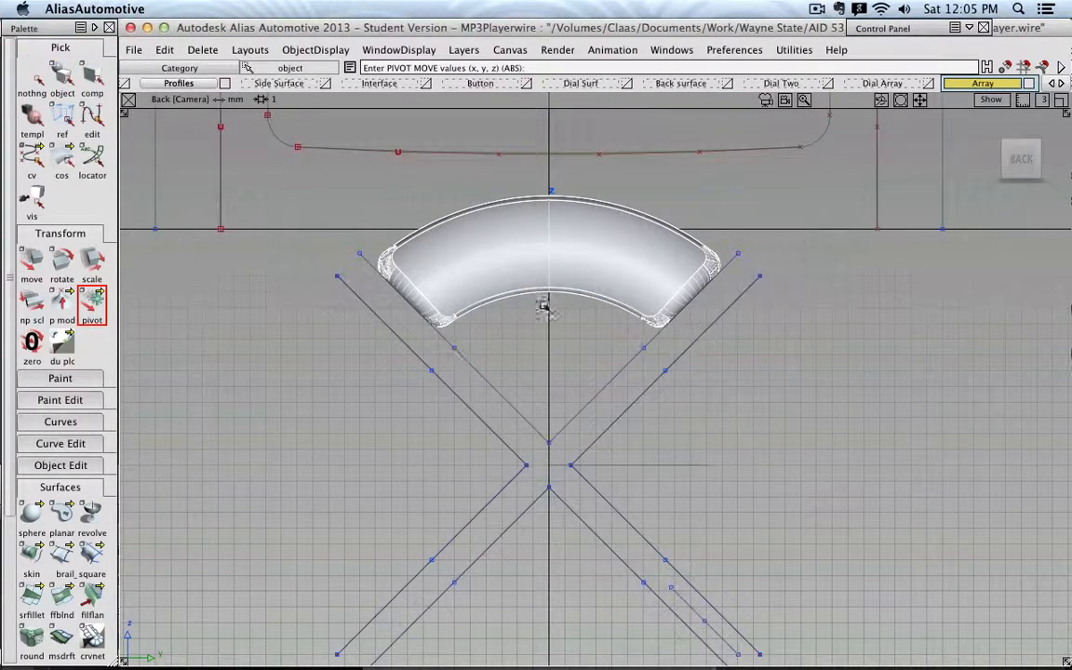
{"action": "left_click", "coordinate": [553, 465]}
{"action": "left_click", "coordinate": [225, 83]}
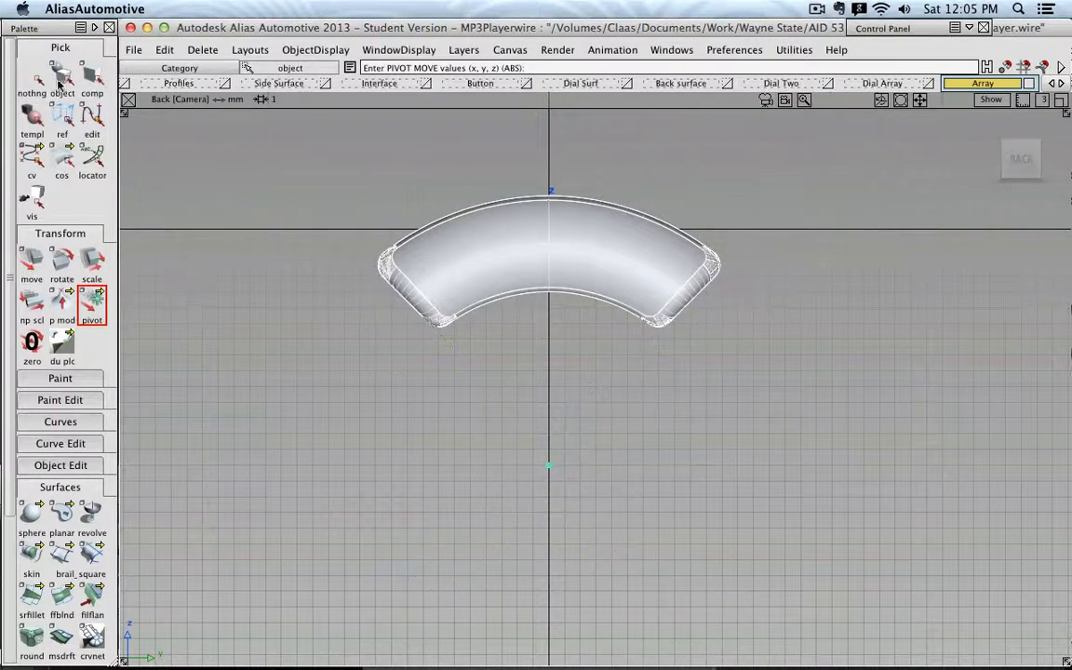
Duplicate the grouped segment as 3 instances in XYZ space with an X rotation of 90 and Group enabled
{"action": "left_click", "coordinate": [32, 76]}
{"action": "left_click", "coordinate": [62, 75]}
{"action": "left_click", "coordinate": [459, 267]}
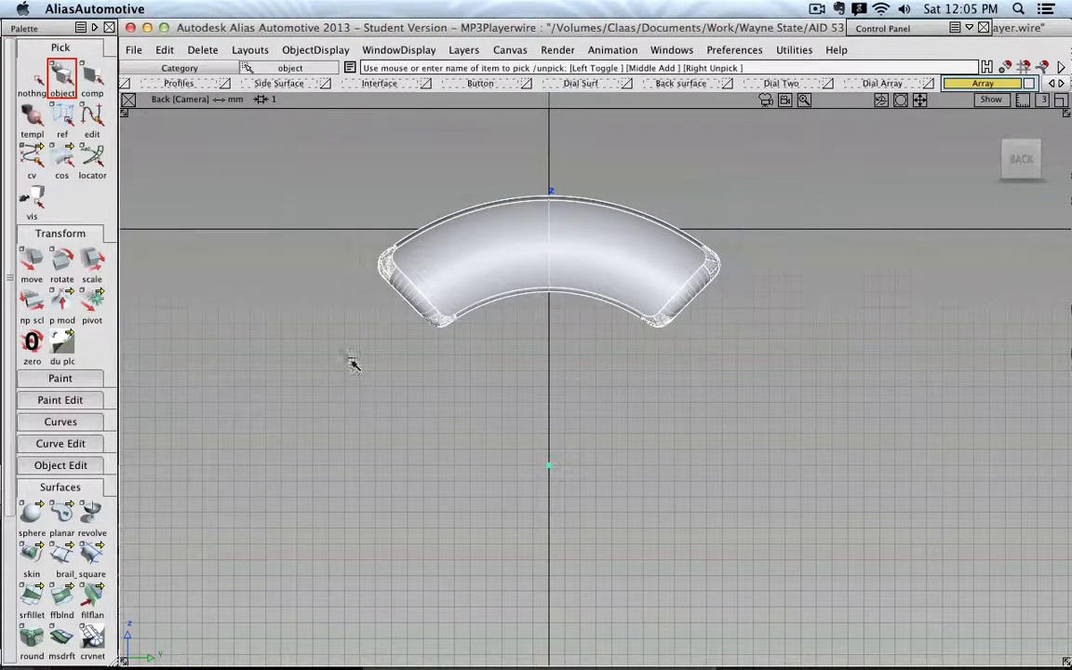
{"action": "left_click", "coordinate": [165, 50]}
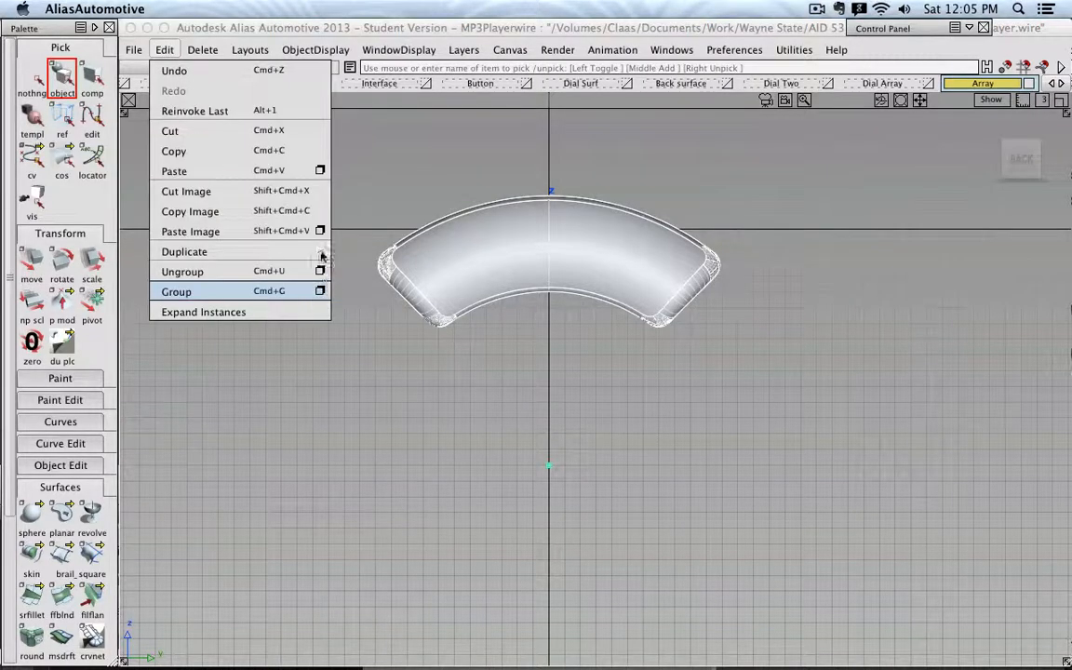
{"action": "mouse_move", "coordinate": [321, 251]}
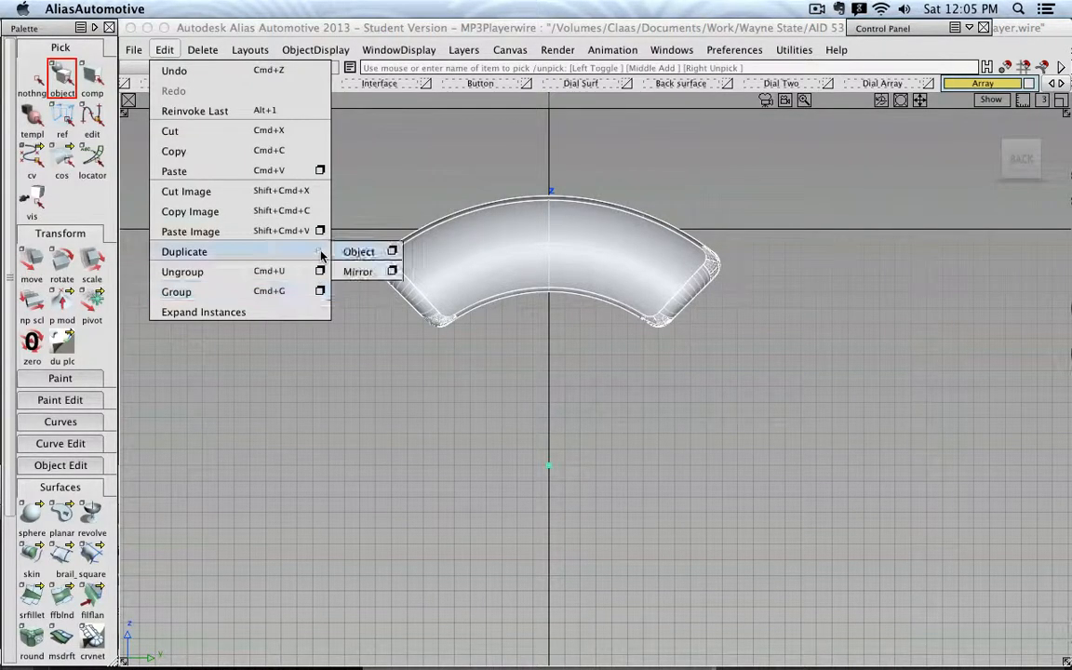
{"action": "left_click", "coordinate": [392, 251]}
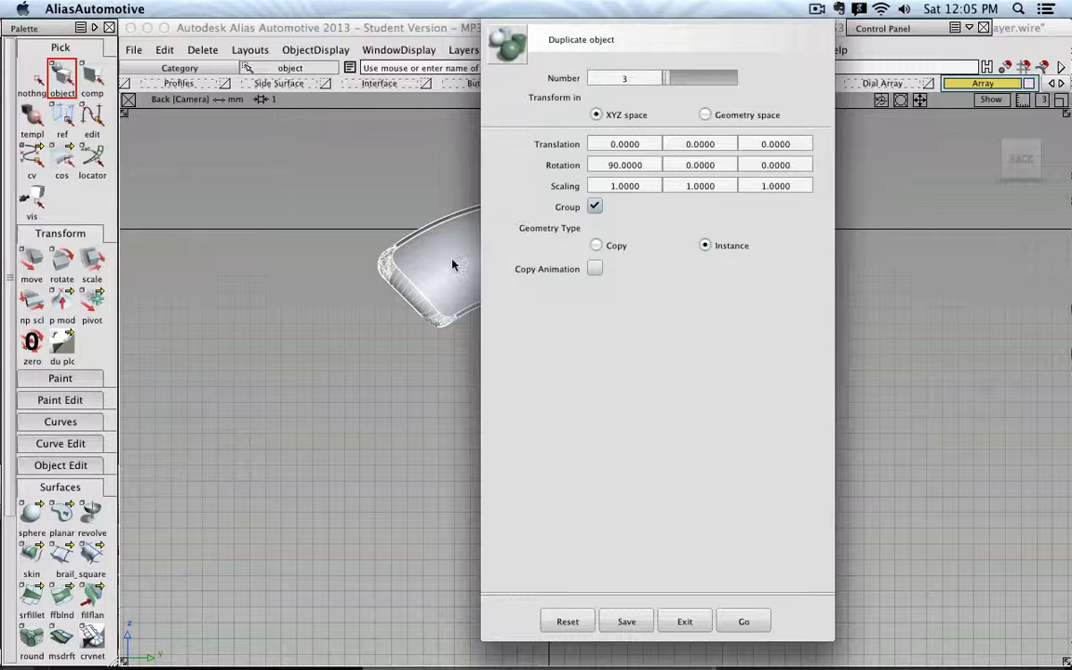
{"action": "left_click", "coordinate": [621, 78]}
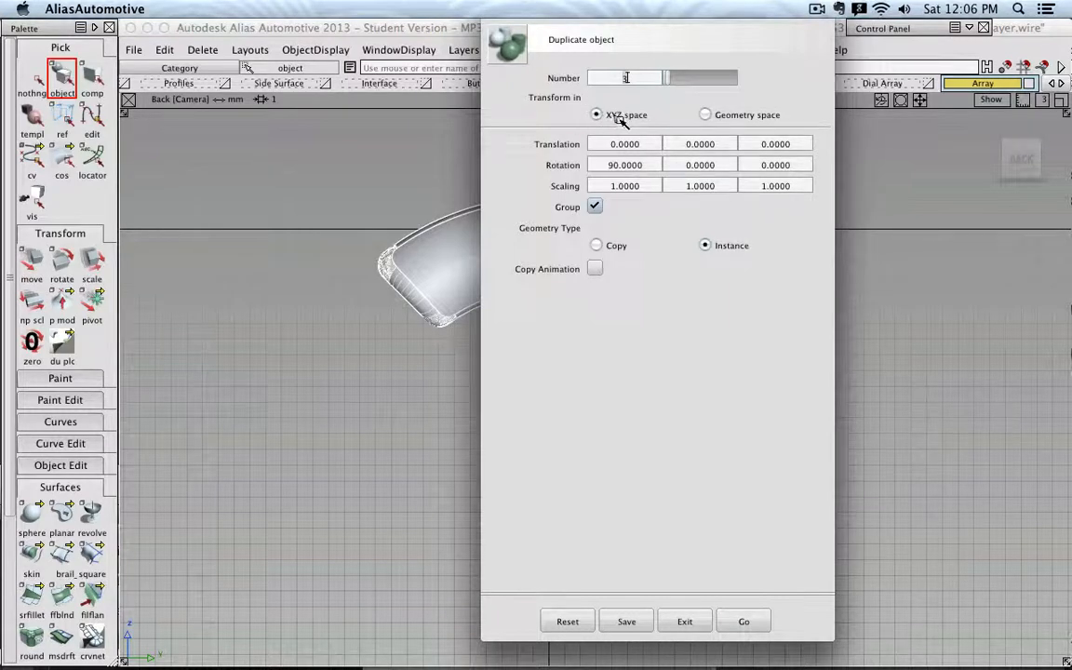
{"action": "left_click", "coordinate": [746, 623]}
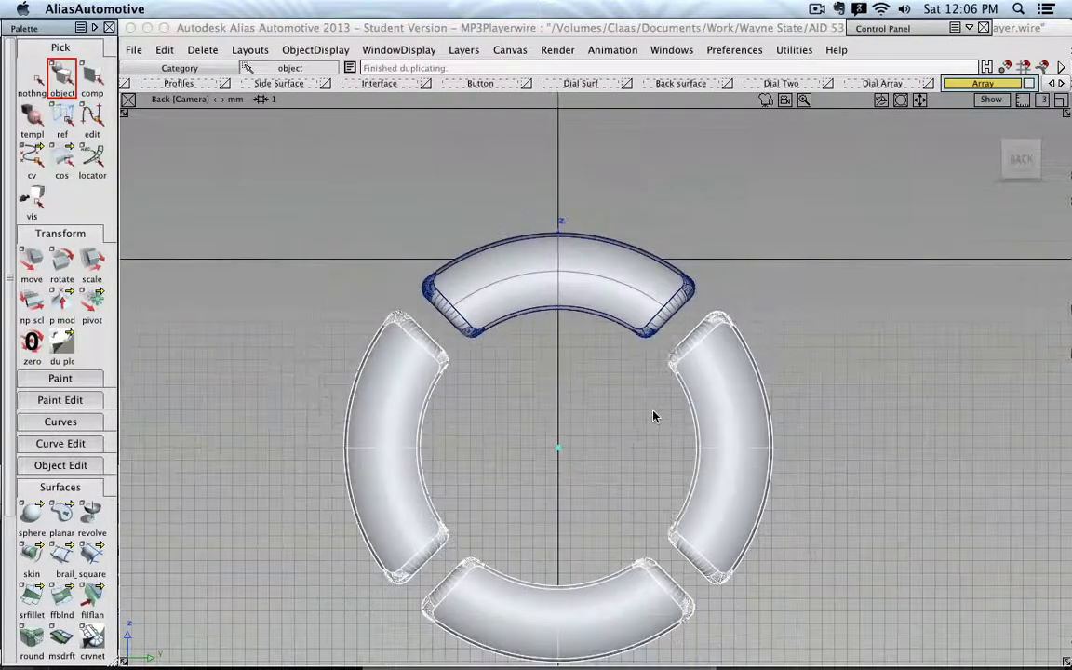
Clear the selection of the duplicated dial segments
{"action": "right_click_drag", "start_coordinate": [698, 418], "coordinate": [655, 416], "text": "alt+shift"}
{"action": "type", "text": "z"}
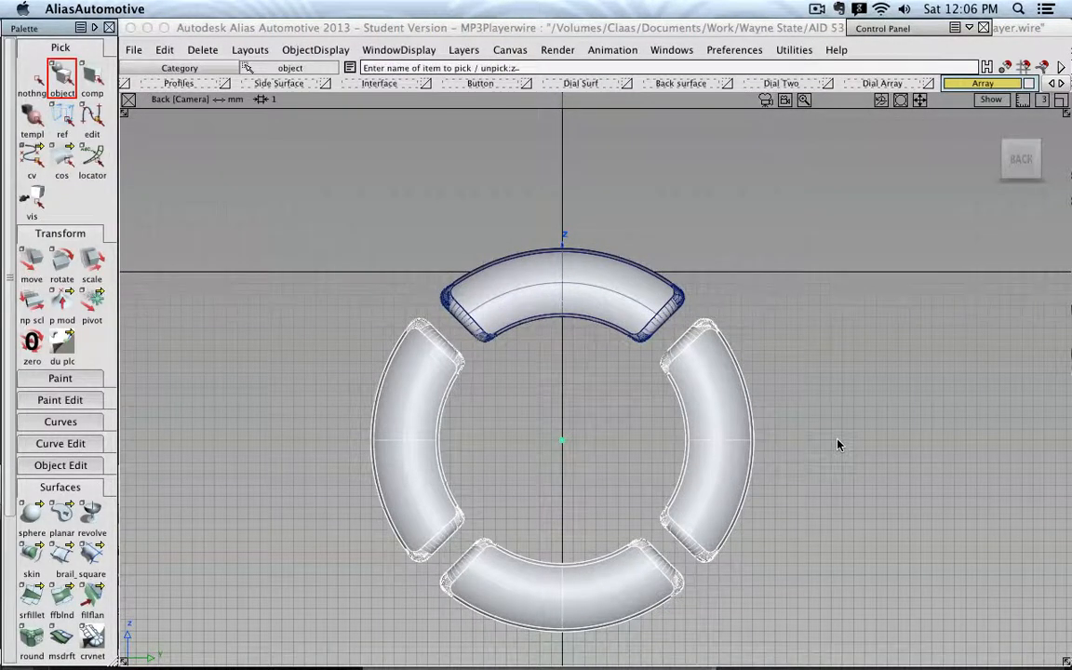
{"action": "middle_click_drag", "start_coordinate": [837, 445], "coordinate": [804, 355], "text": "alt+shift"}
{"action": "left_click_drag", "start_coordinate": [804, 355], "coordinate": [824, 342], "text": "ctrl+shift"}
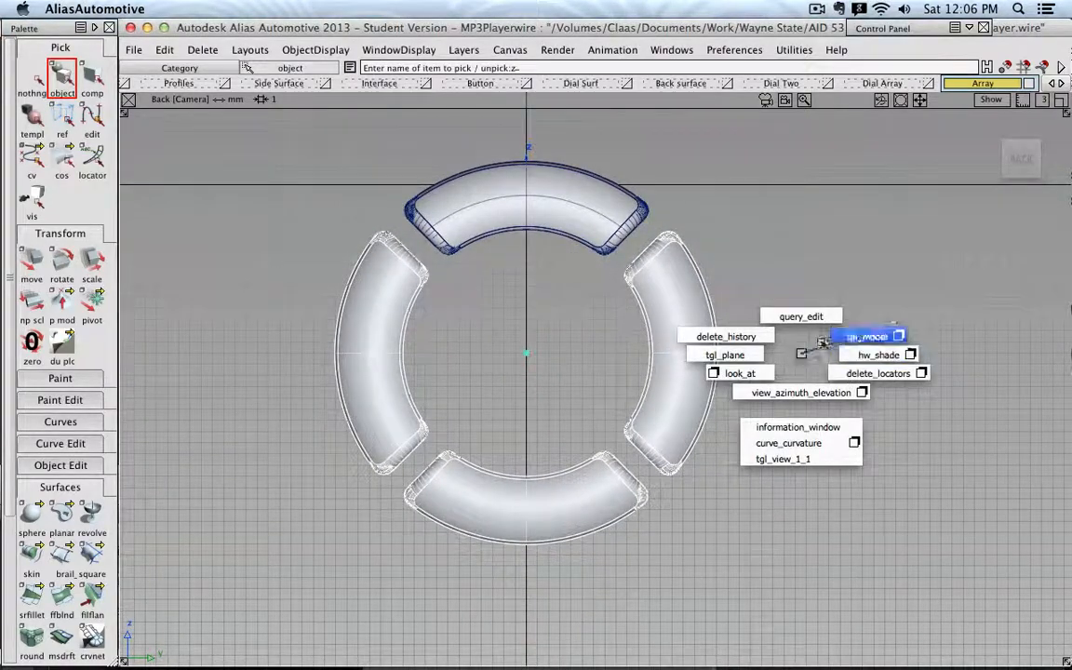
{"action": "right_click_drag", "start_coordinate": [824, 341], "coordinate": [802, 355], "text": "ctrl+shift"}
{"action": "left_click_drag", "start_coordinate": [801, 355], "coordinate": [797, 314], "text": "ctrl+shift"}
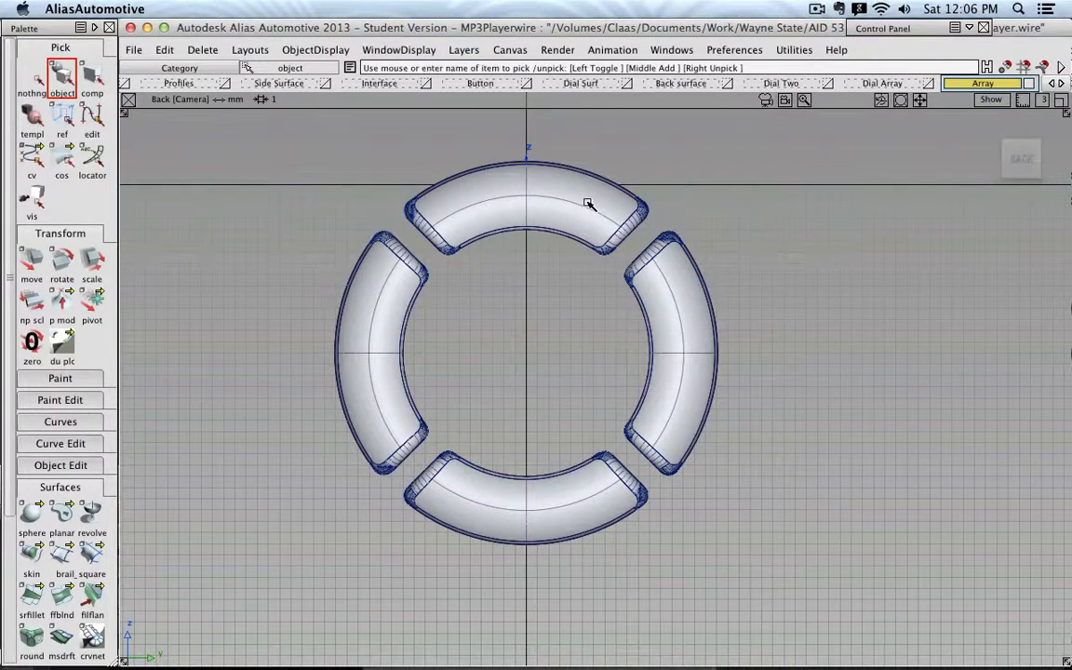
Select the original upper segment, review its Duplicate Object options without running the command, and deselect it
{"action": "left_click", "coordinate": [534, 193]}
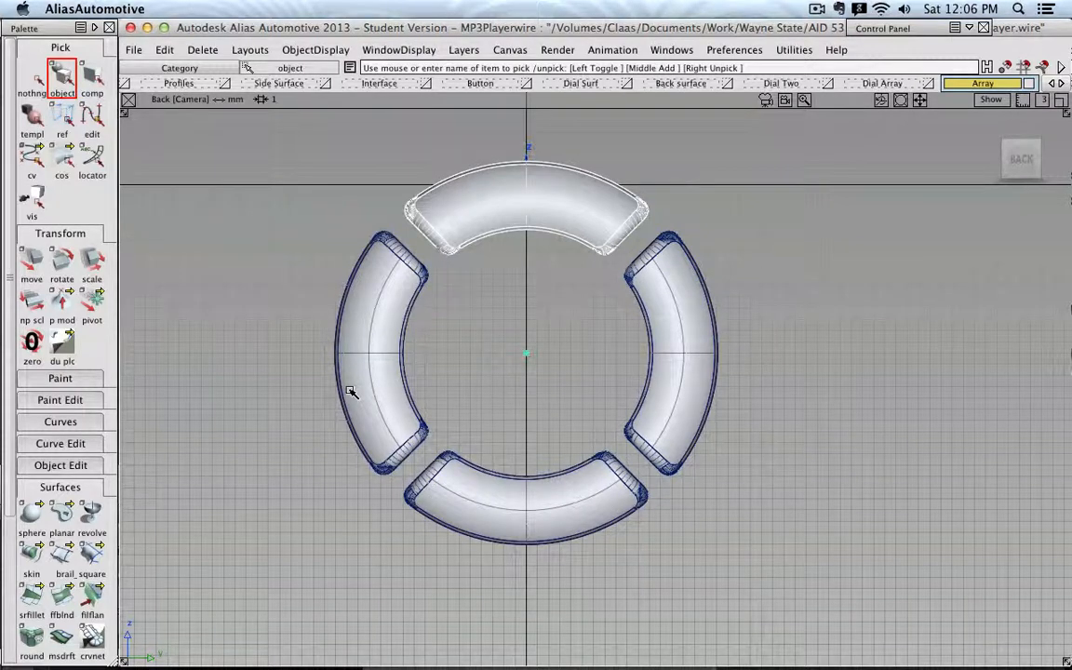
{"action": "left_click", "coordinate": [166, 49]}
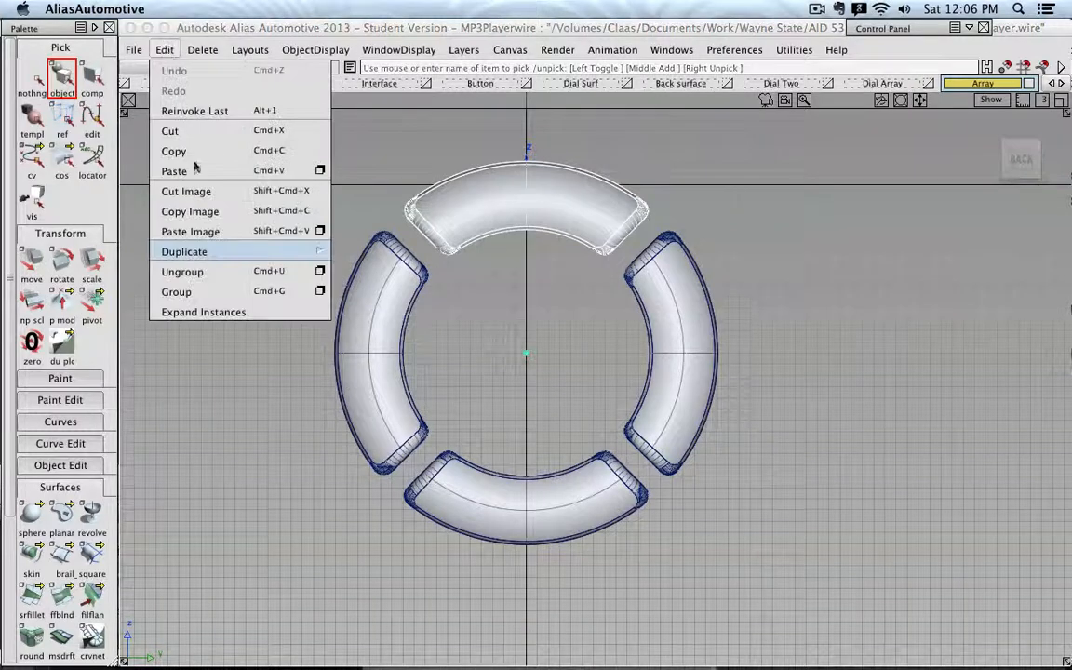
{"action": "mouse_move", "coordinate": [318, 251]}
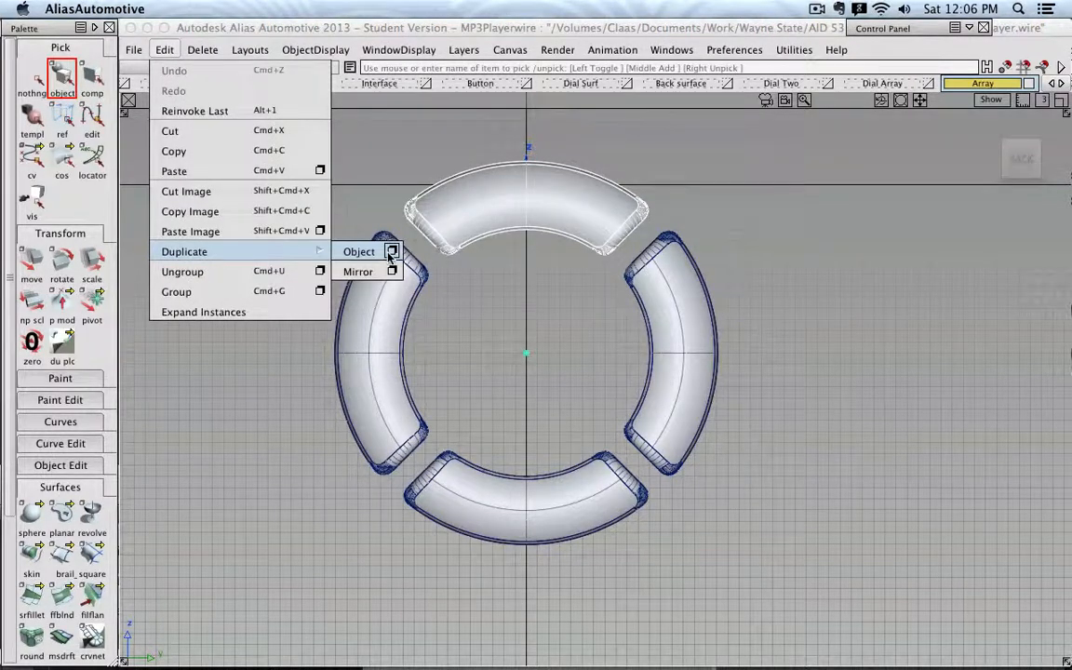
{"action": "left_click", "coordinate": [392, 251]}
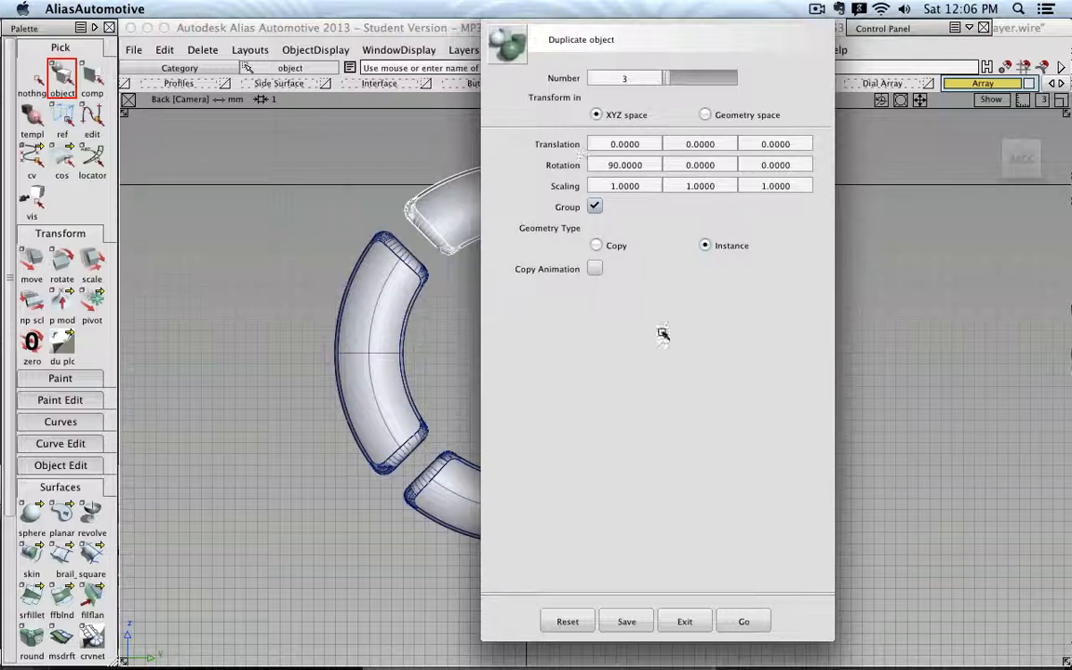
{"action": "left_click", "coordinate": [684, 621]}
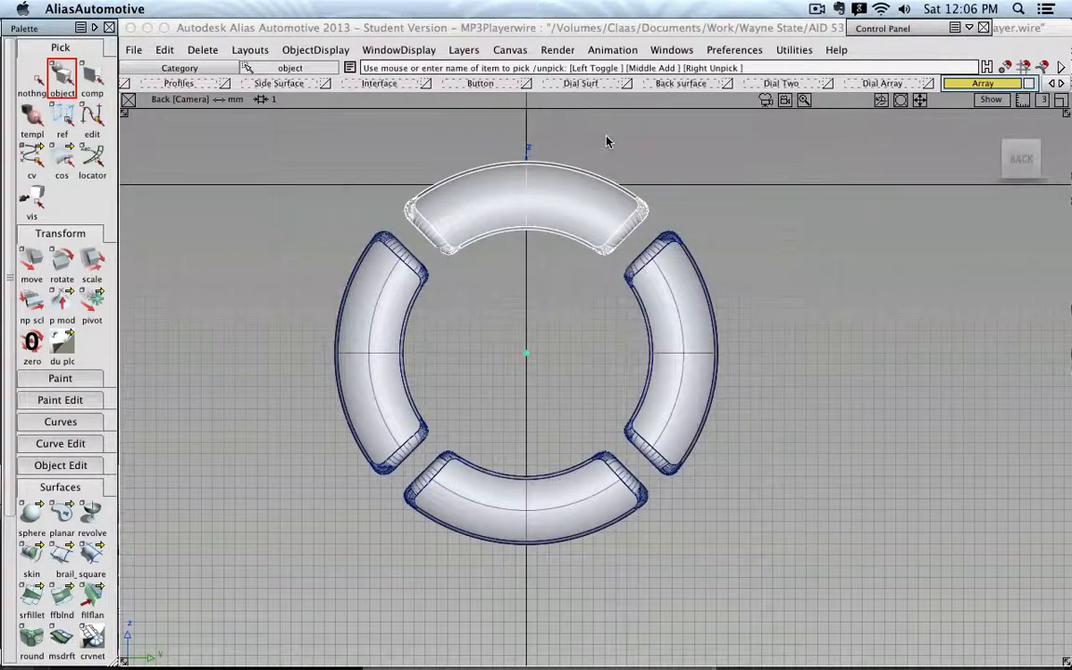
{"action": "scroll", "coordinate": [672, 166], "scroll_direction": "down", "scroll_amount": 1}
{"action": "left_click", "coordinate": [38, 84]}
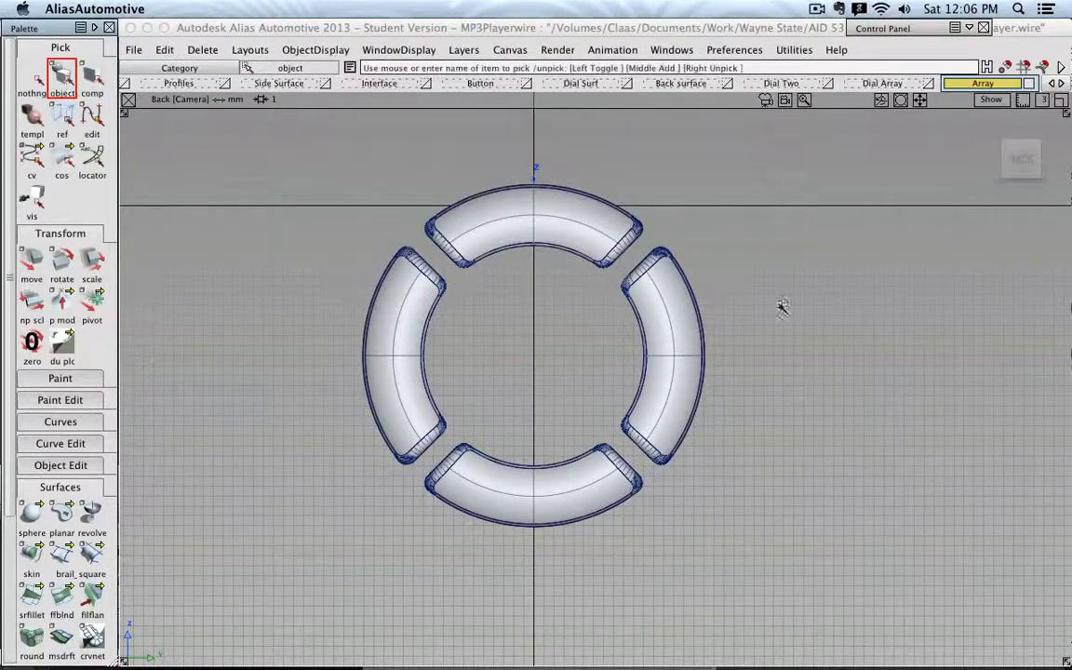
{"action": "middle_click_drag", "start_coordinate": [831, 286], "coordinate": [826, 313], "text": "alt+shift"}
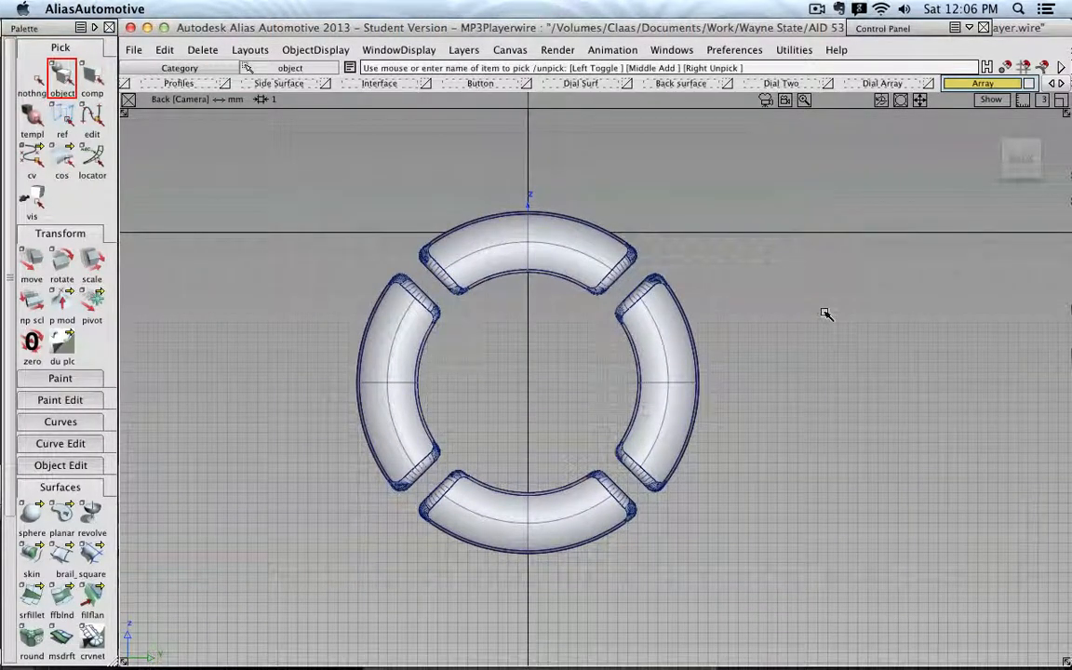
Compare the original segment on the Dial Array layer with the ring on the Array layer by switching between both layers
{"action": "left_click", "coordinate": [882, 83]}
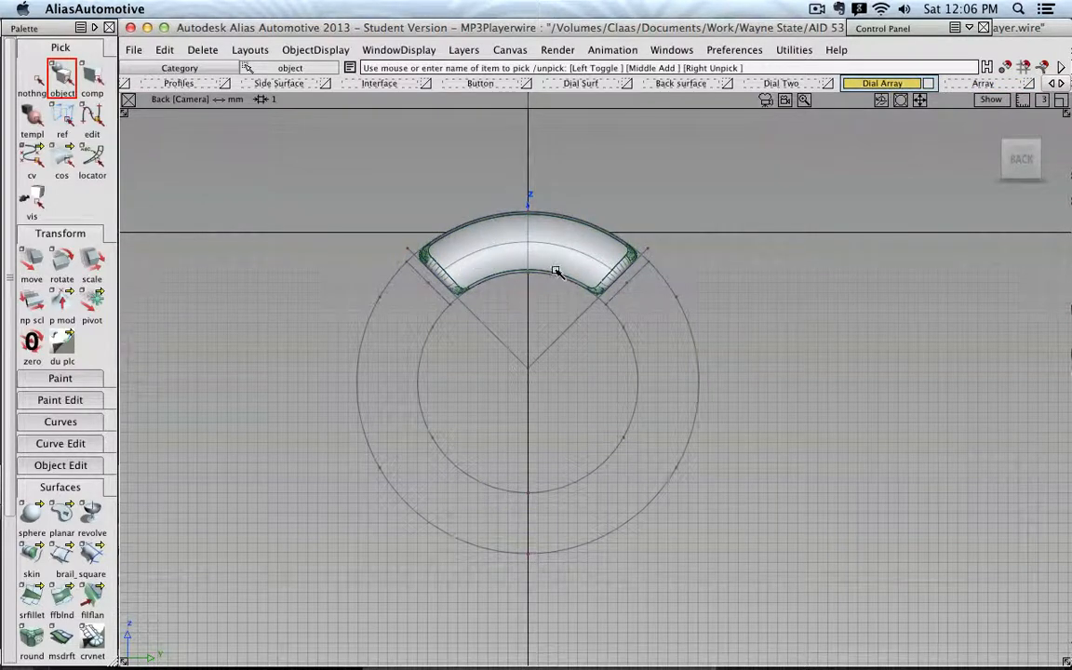
{"action": "left_click", "coordinate": [984, 84]}
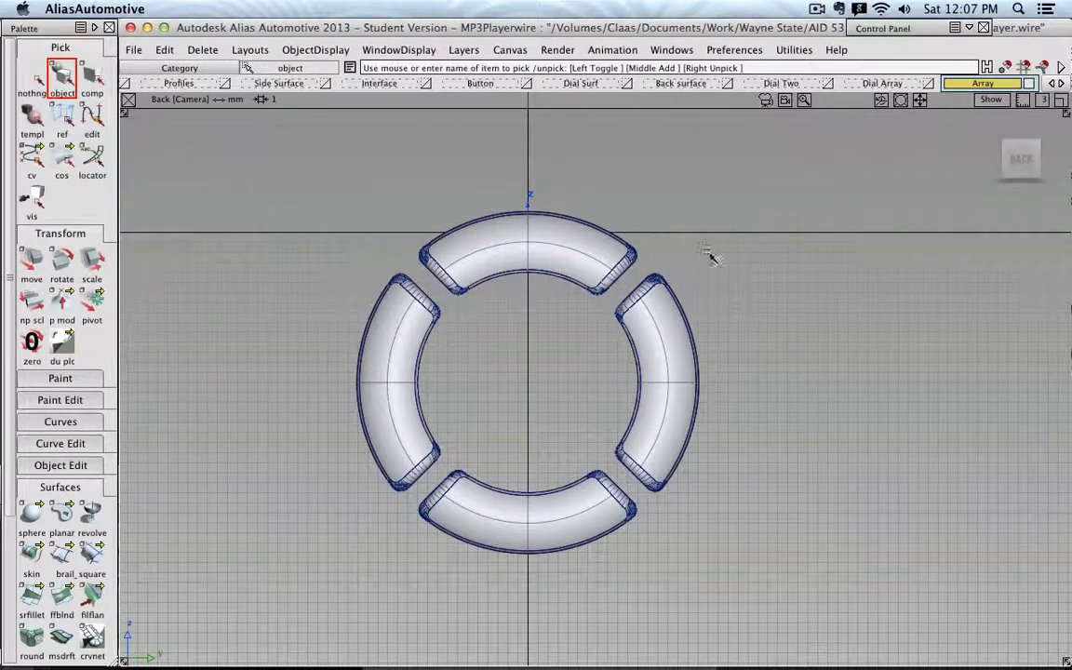
{"action": "left_click", "coordinate": [882, 83]}
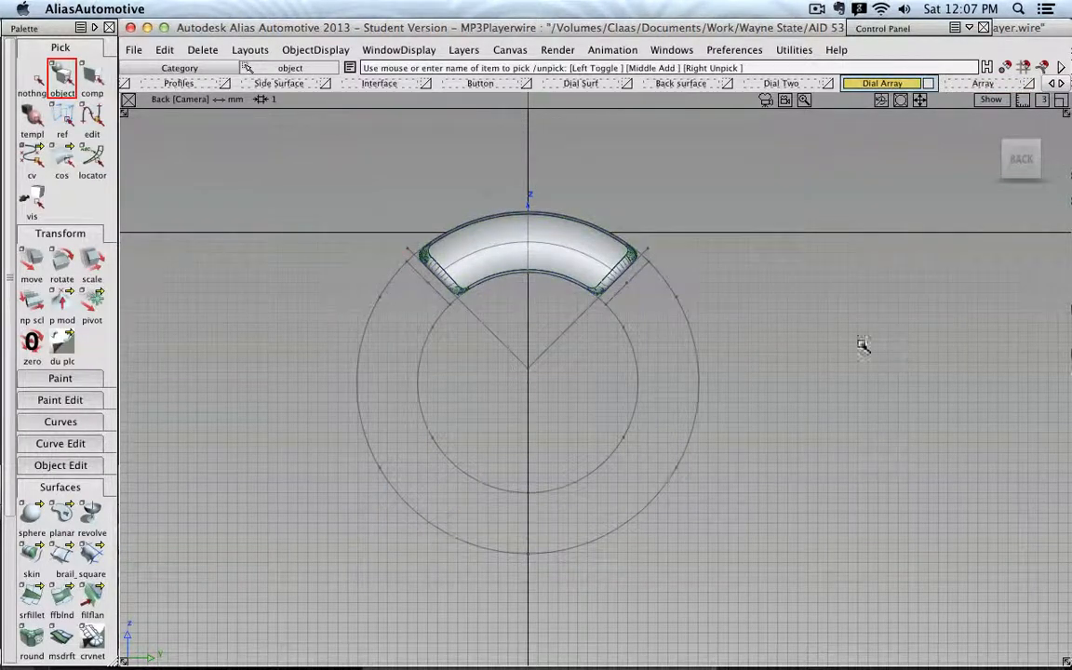
{"action": "left_click", "coordinate": [985, 84]}
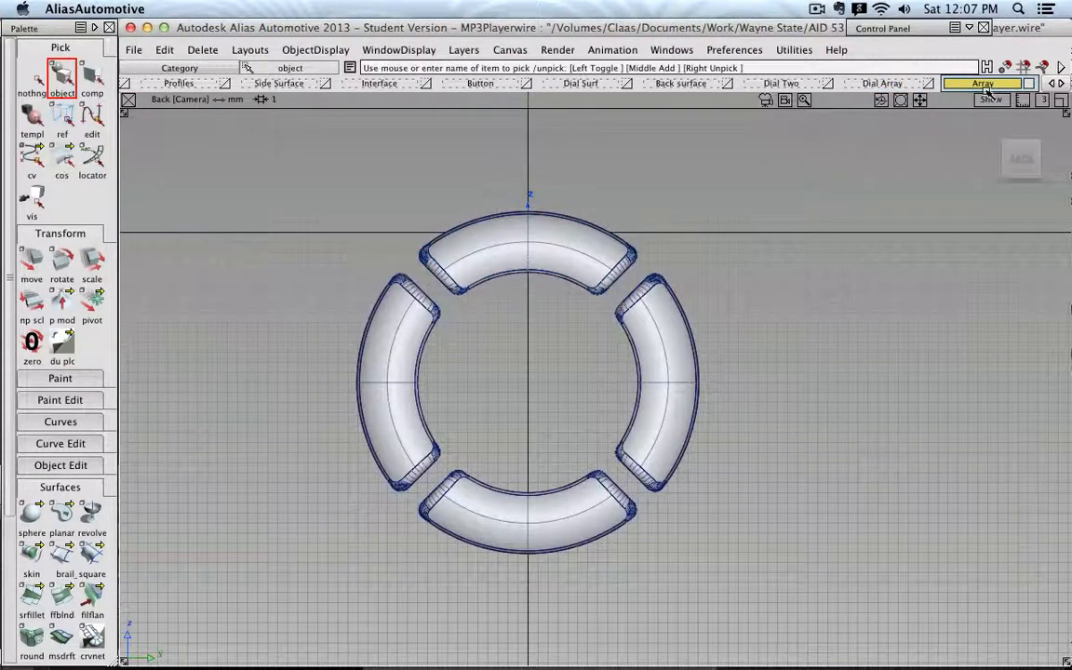